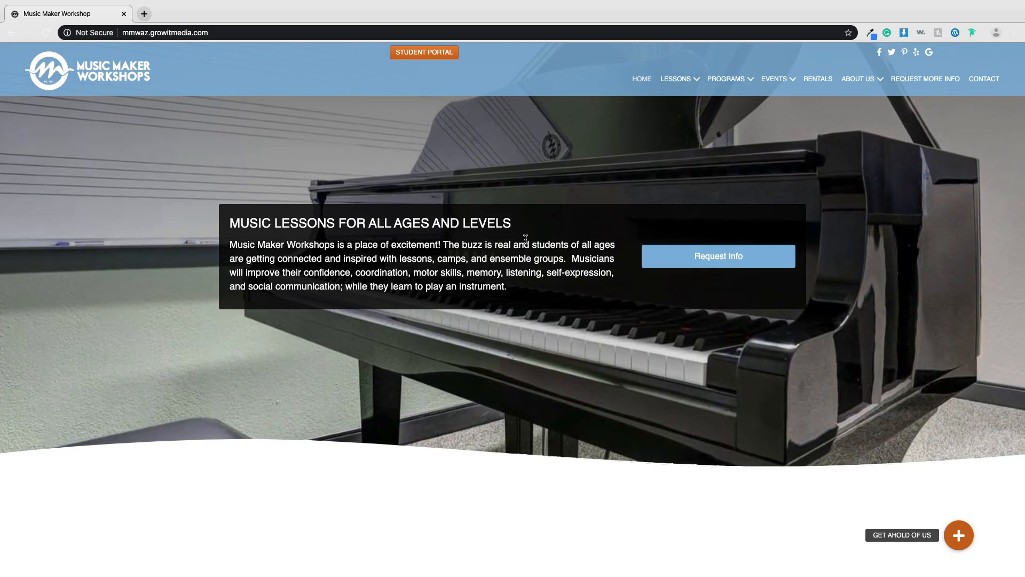
{"action": "left_click_drag", "start_coordinate": [521, 224], "coordinate": [229, 225]}
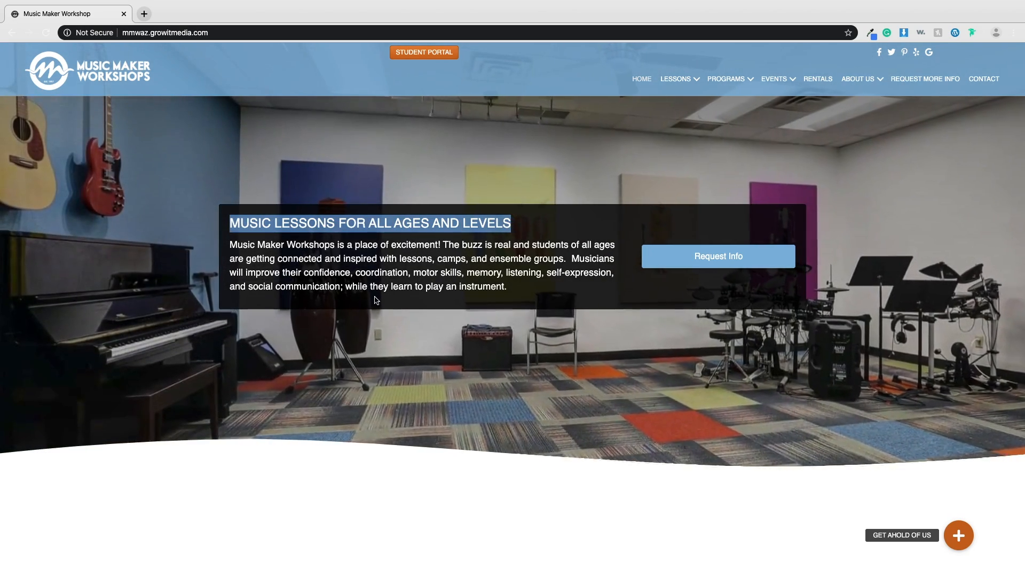
{"action": "left_click", "coordinate": [443, 240]}
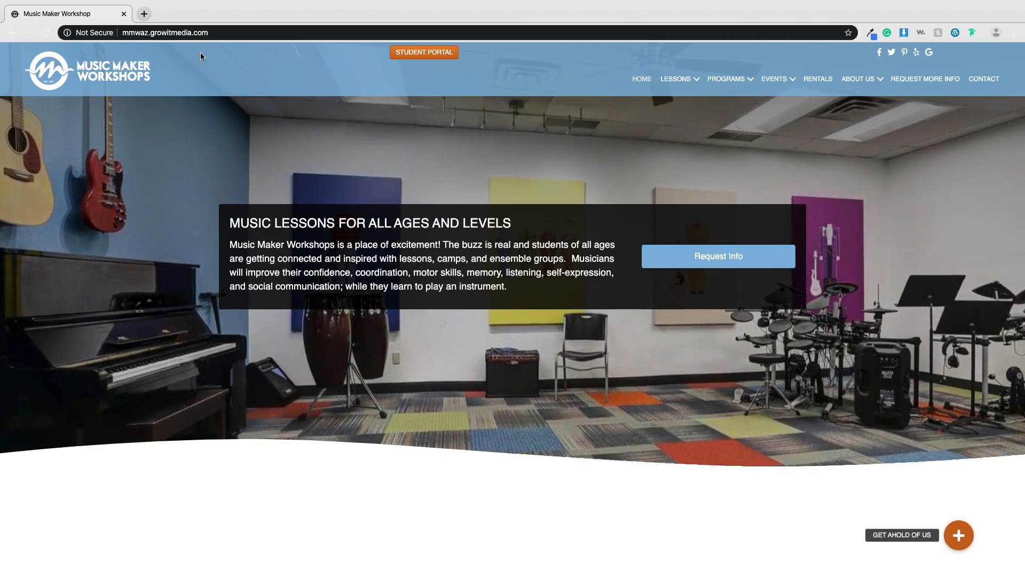
Step: Open the site's WordPress admin login page at mmwaz.growitmedia.com/wp-admin
{"action": "left_click", "coordinate": [224, 32]}
{"action": "left_click", "coordinate": [220, 33]}
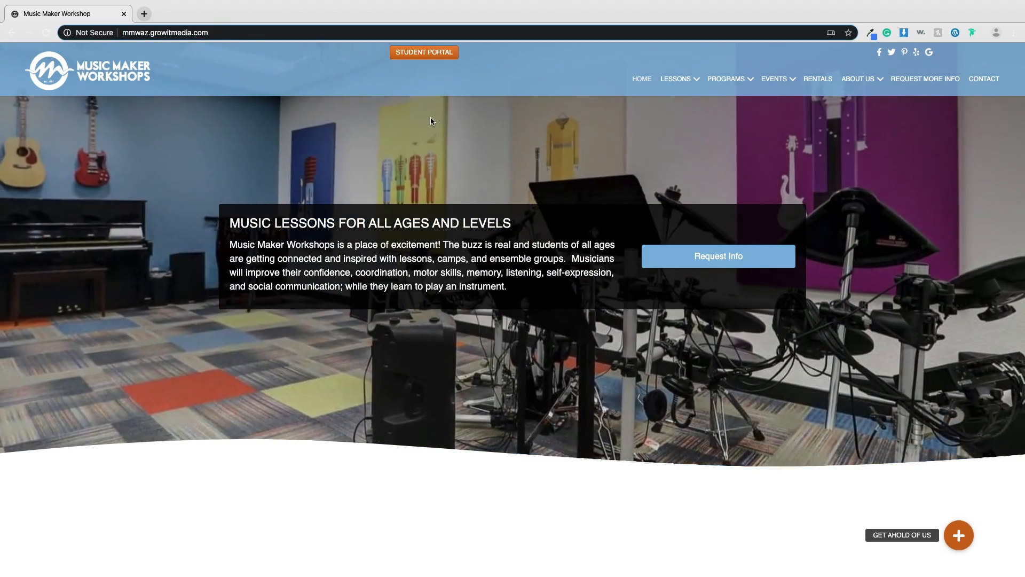
{"action": "type", "text": "/wp-a"}
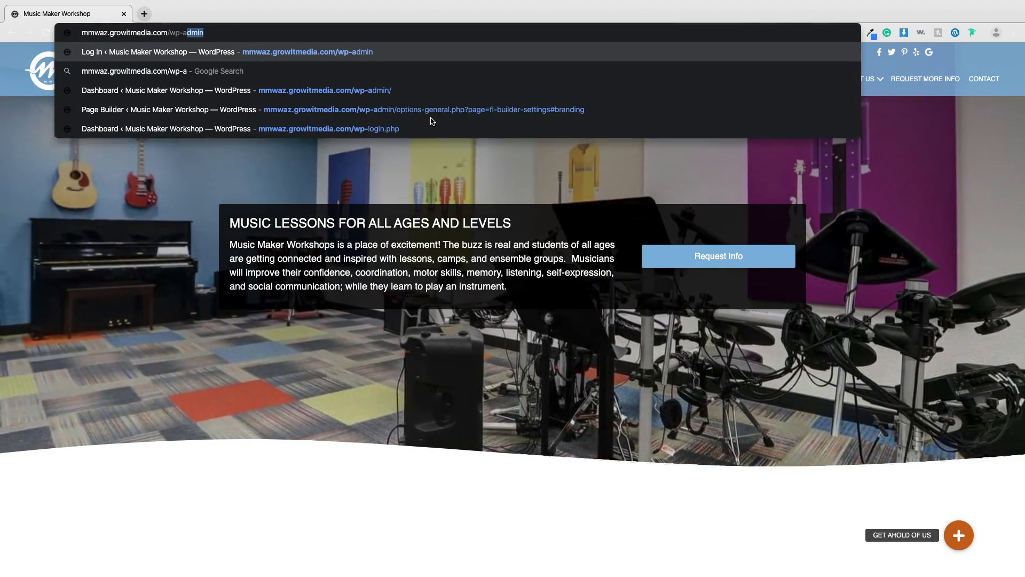
{"action": "type", "text": "dmin"}
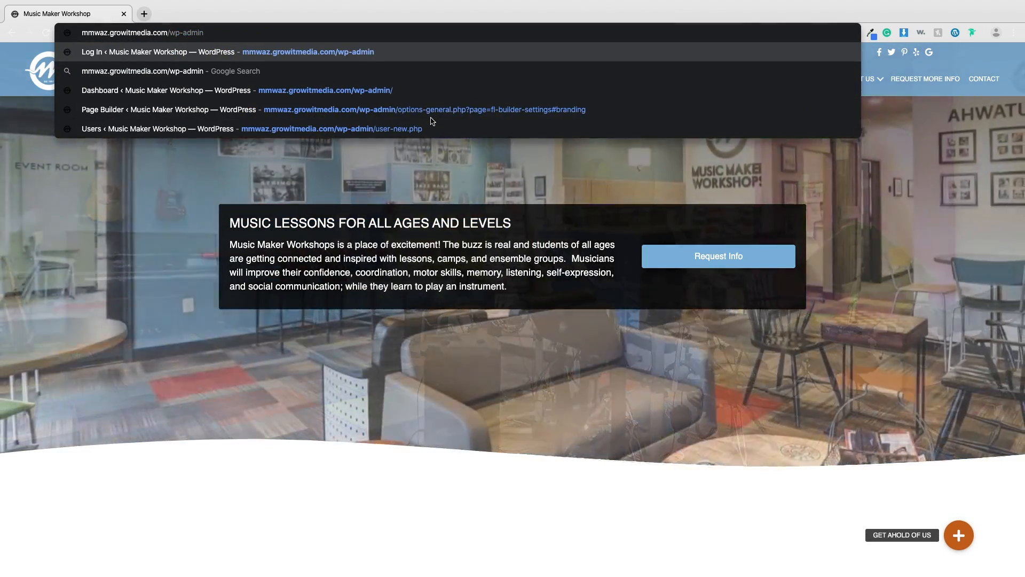
{"action": "key", "text": "Return"}
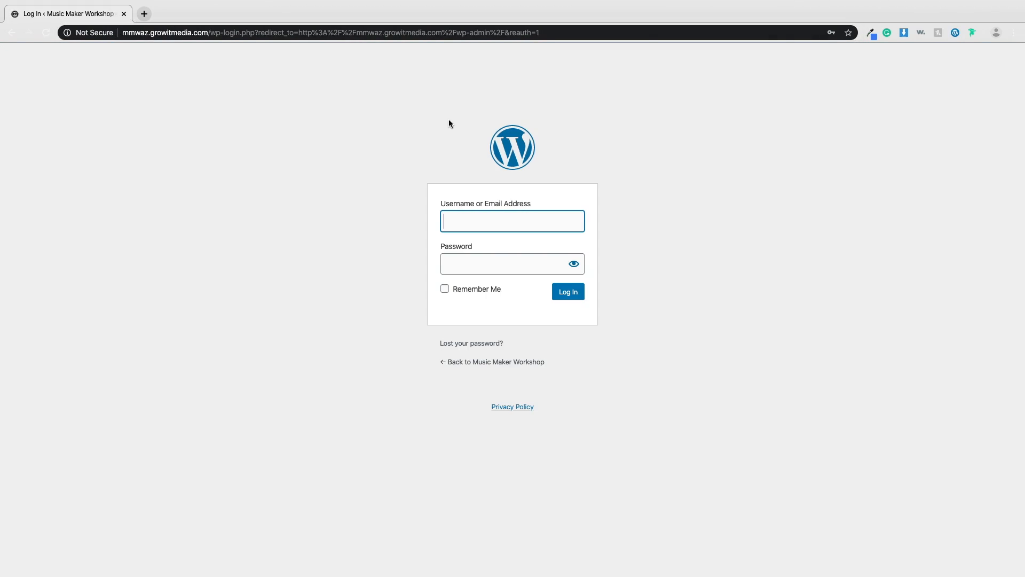
Step: Fill in the saved username and account password and log in to the WordPress dashboard
{"action": "left_click", "coordinate": [485, 221]}
{"action": "left_click", "coordinate": [524, 246]}
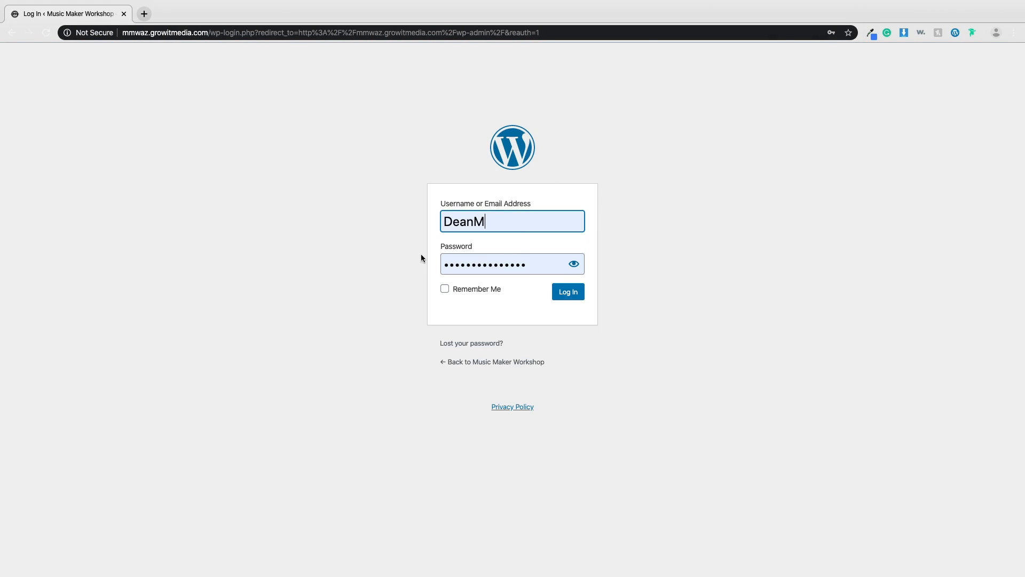
{"action": "left_click_drag", "start_coordinate": [543, 264], "coordinate": [418, 257]}
{"action": "left_click_drag", "start_coordinate": [494, 228], "coordinate": [408, 217]}
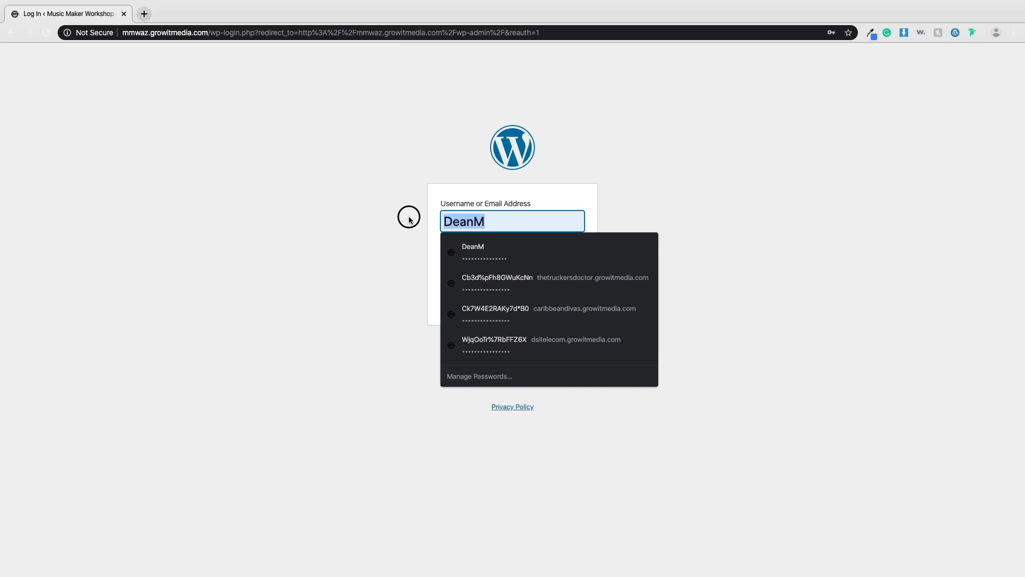
{"action": "left_click", "coordinate": [565, 292]}
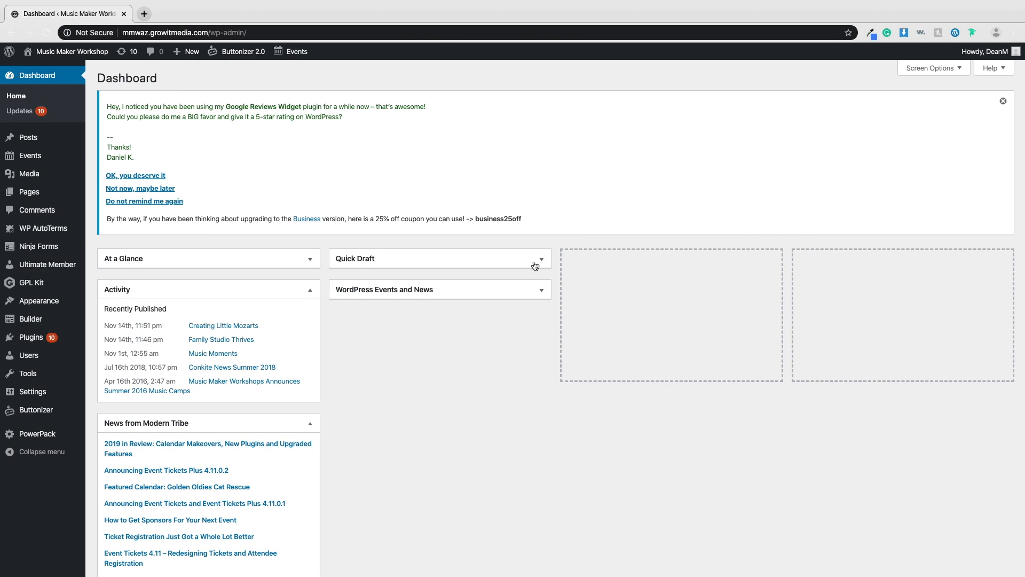
Step: View the site's public events calendar page
{"action": "mouse_move", "coordinate": [58, 266]}
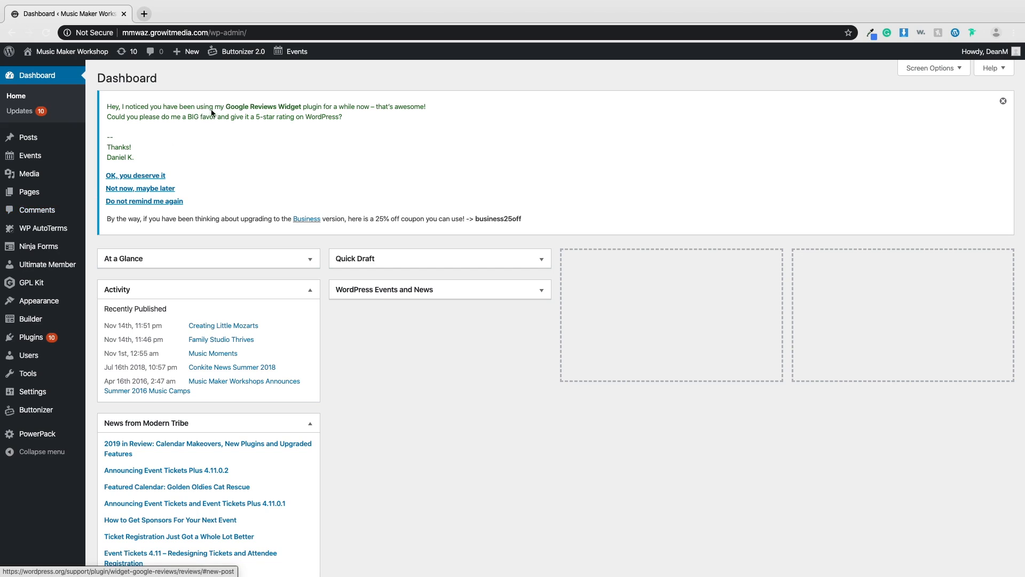
{"action": "mouse_move", "coordinate": [292, 62]}
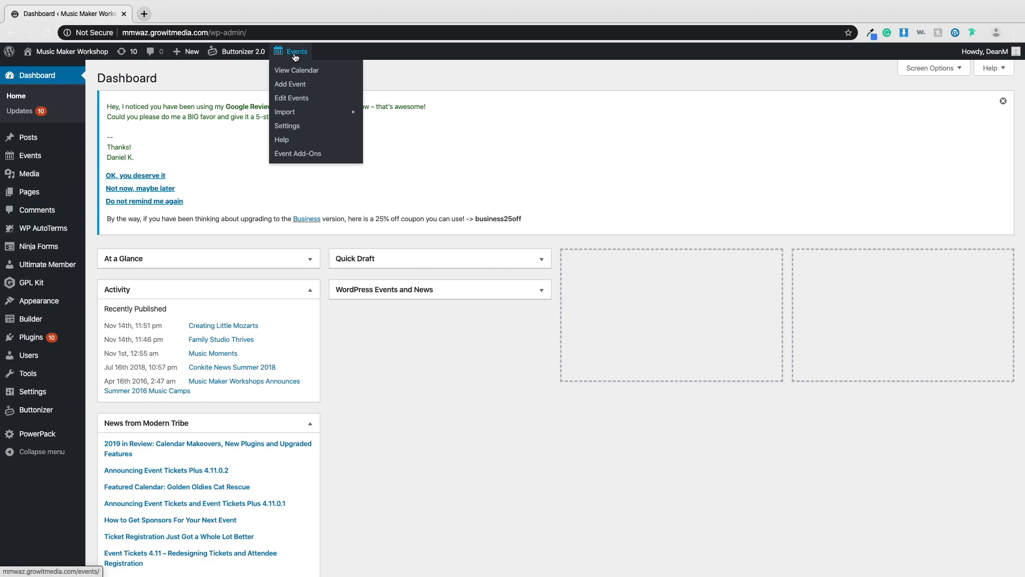
{"action": "left_click", "coordinate": [295, 56]}
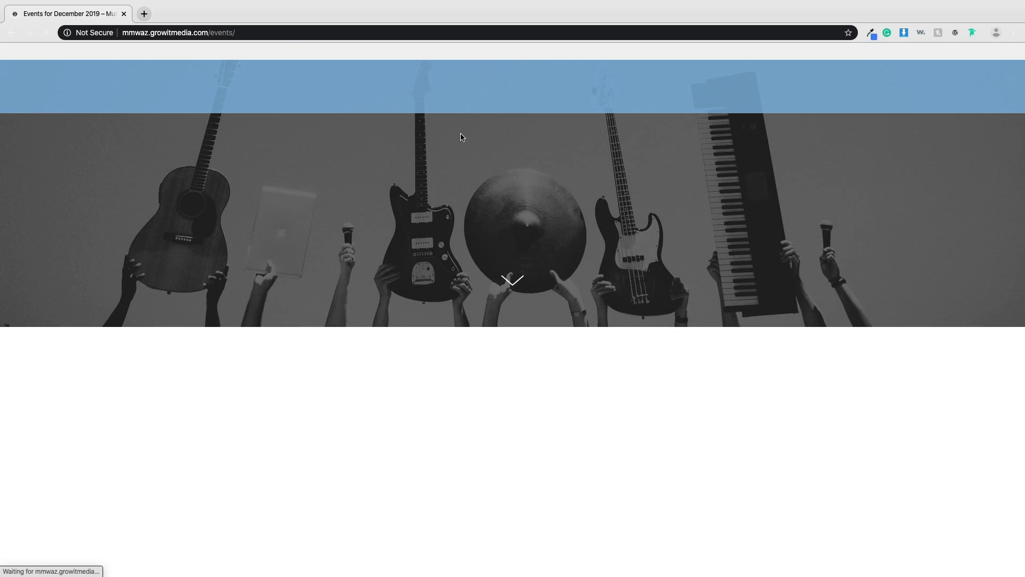
{"action": "scroll", "coordinate": [486, 203], "scroll_direction": "down", "scroll_amount": 4}
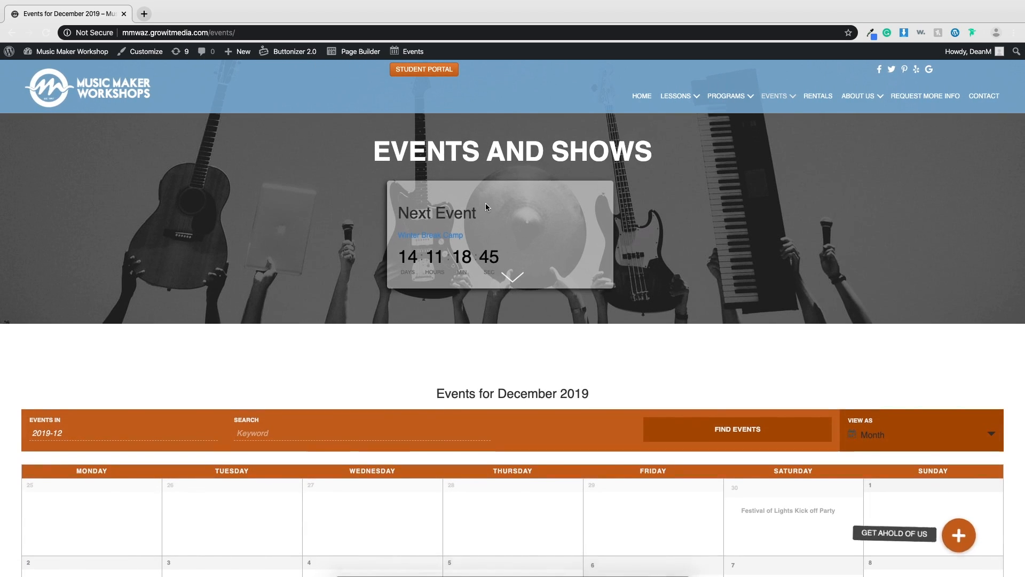
{"action": "scroll", "coordinate": [485, 203], "scroll_direction": "up", "scroll_amount": 4}
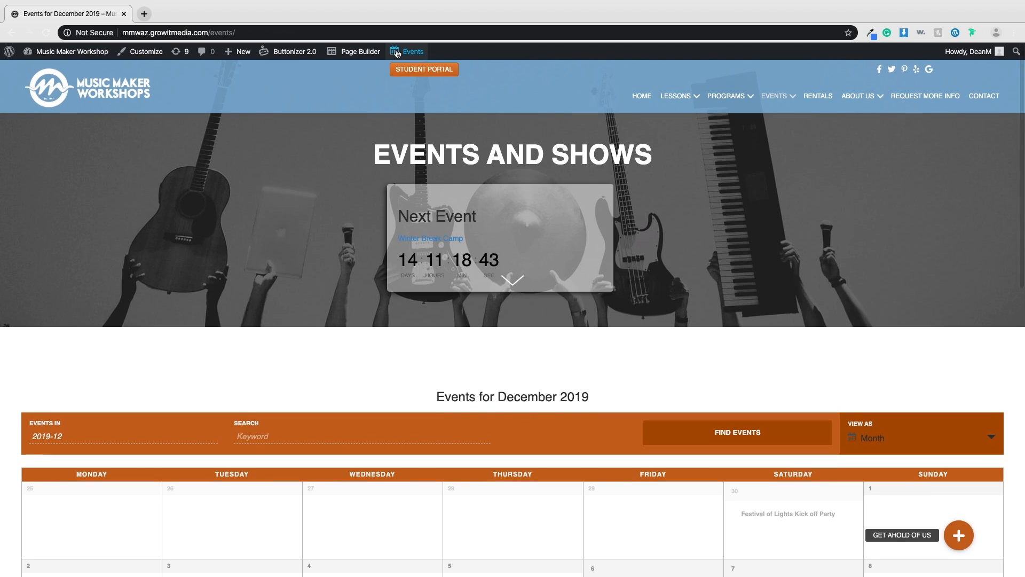
Step: Start adding a new event and dismiss the Google Reviews Widget notice on the event form
{"action": "mouse_move", "coordinate": [409, 52]}
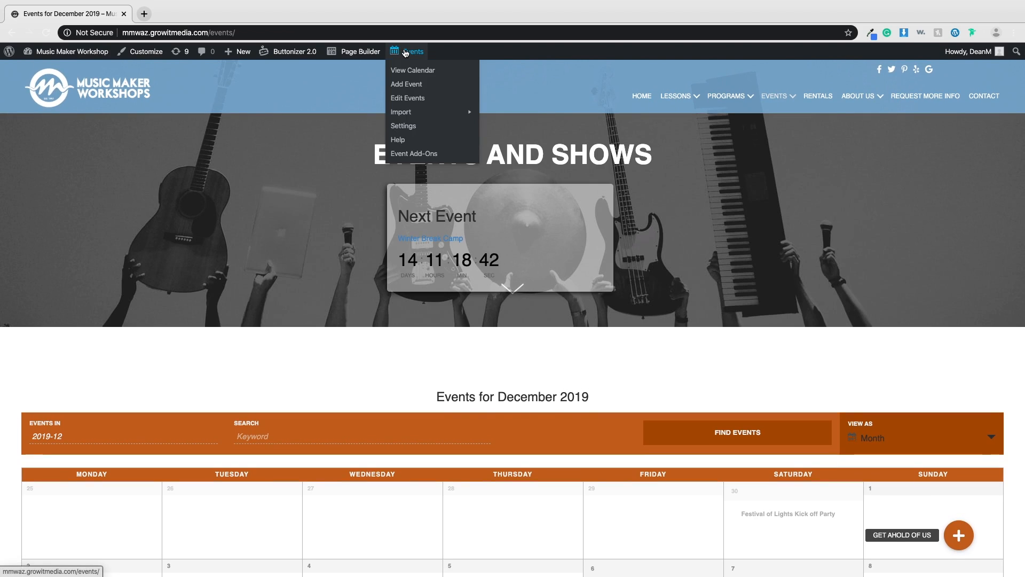
{"action": "left_click", "coordinate": [408, 86]}
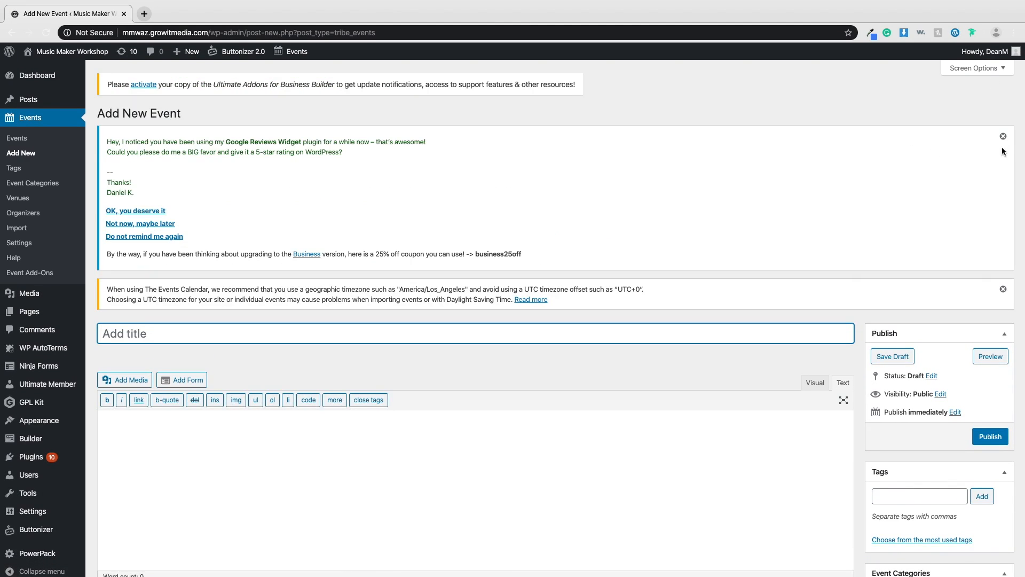
{"action": "left_click", "coordinate": [1004, 137]}
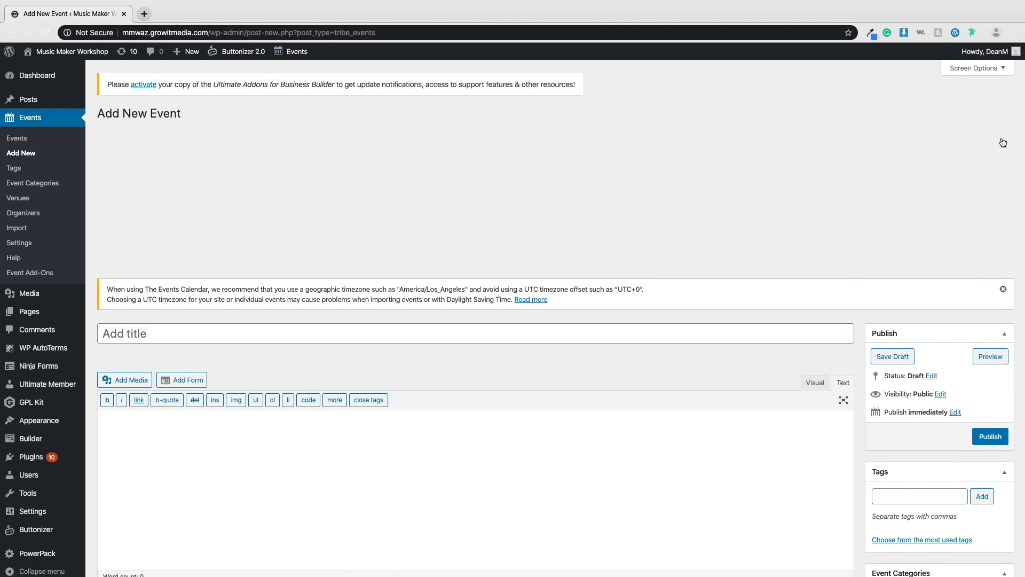
{"action": "left_click", "coordinate": [1003, 137]}
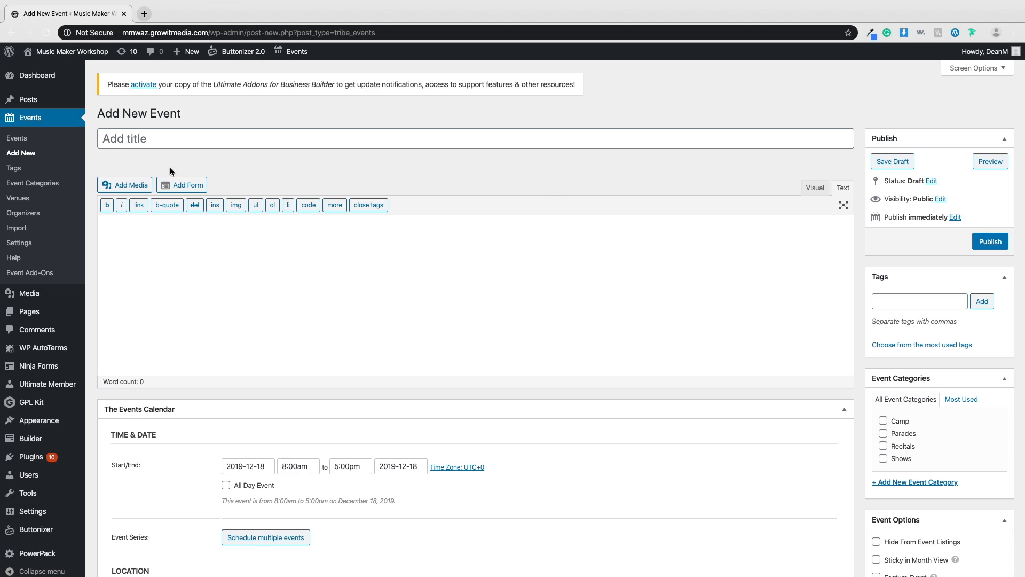
Step: Enter "mmwaz" as the new event's title
{"action": "left_click", "coordinate": [164, 140]}
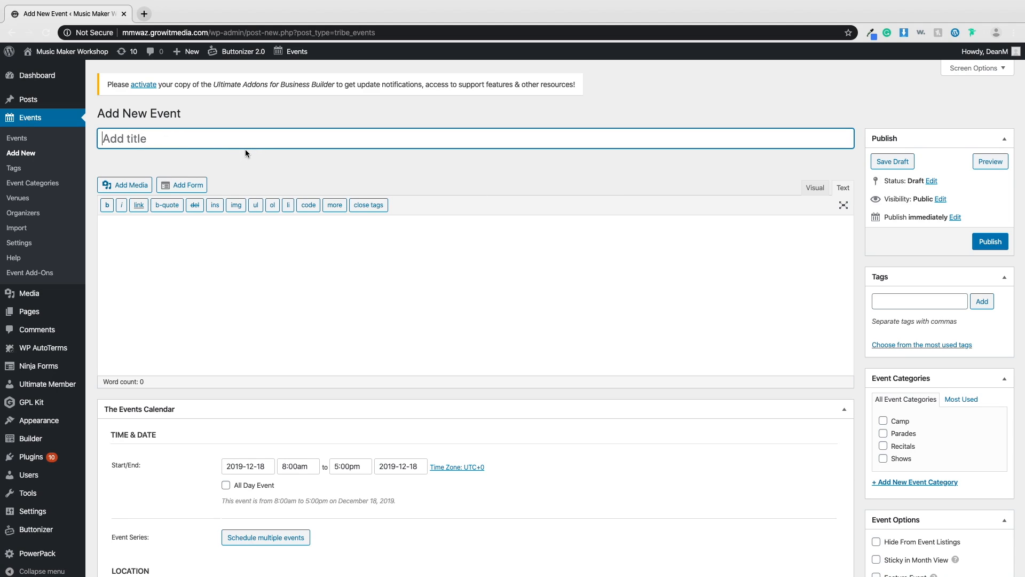
{"action": "type", "text": "ww"}
{"action": "key", "text": "BackSpace"}
{"action": "key", "text": "BackSpace"}
{"action": "type", "text": "mmwa"}
Step: Enter "Description" as the event's body text and assign the event to the Shows category
{"action": "left_click", "coordinate": [309, 269]}
{"action": "type", "text": "Description"}
{"action": "scroll", "coordinate": [727, 362], "scroll_direction": "down", "scroll_amount": 3}
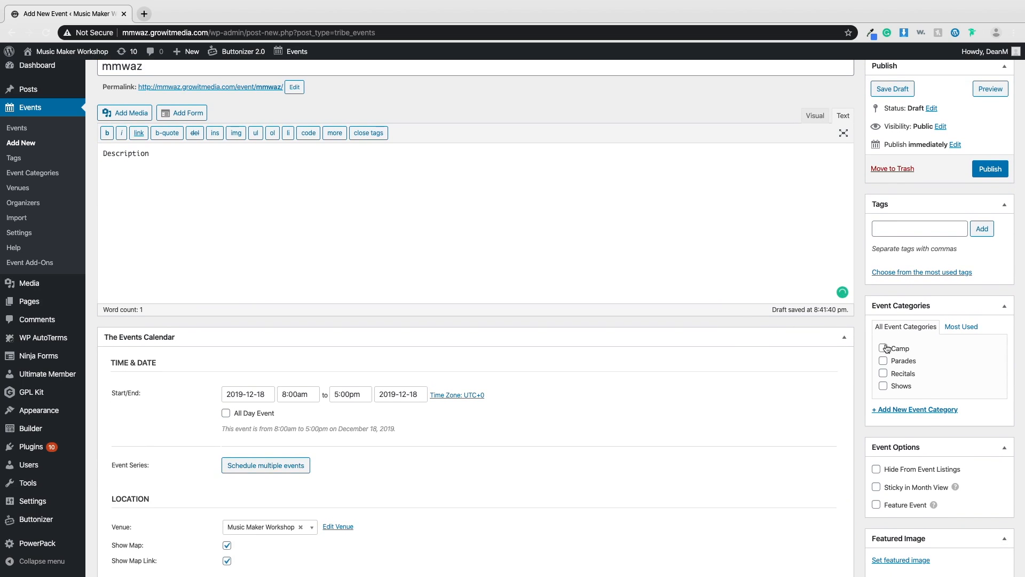
{"action": "left_click", "coordinate": [884, 387]}
Step: Schedule the event for 2019-12-19 from 10:00am to 4:30pm
{"action": "scroll", "coordinate": [299, 350], "scroll_direction": "down", "scroll_amount": 3}
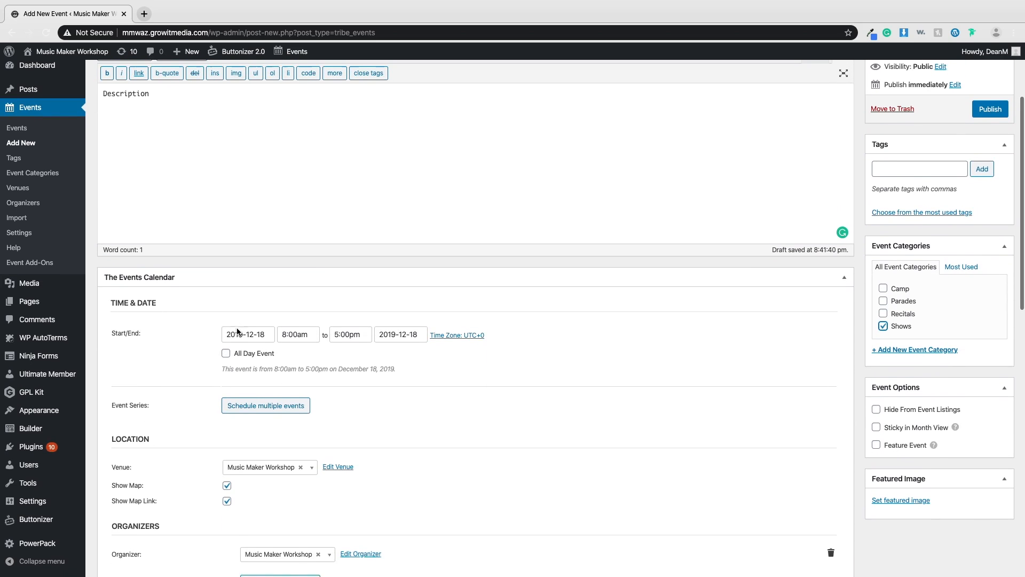
{"action": "left_click", "coordinate": [249, 324]}
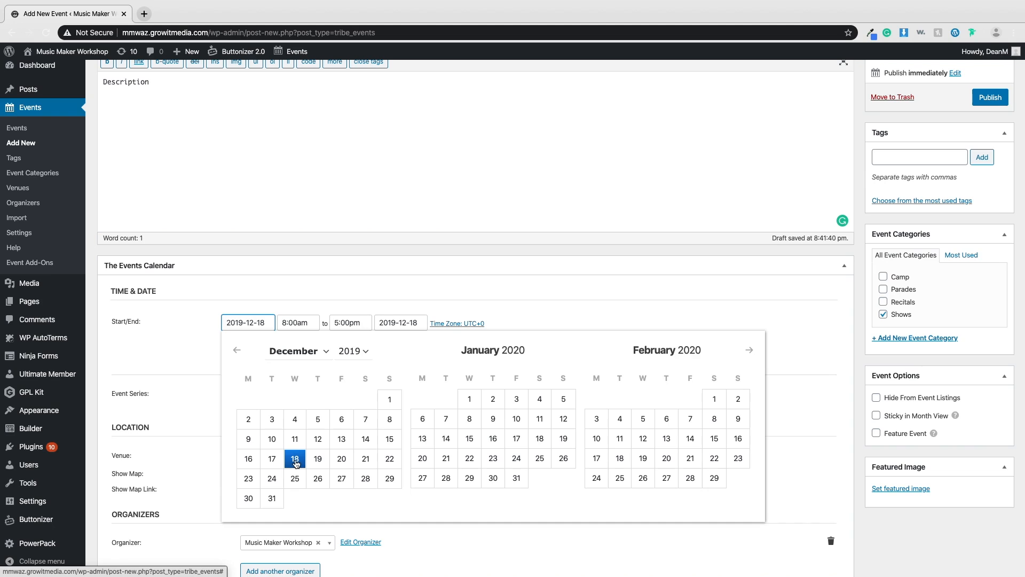
{"action": "left_click", "coordinate": [316, 459]}
{"action": "left_click", "coordinate": [307, 320]}
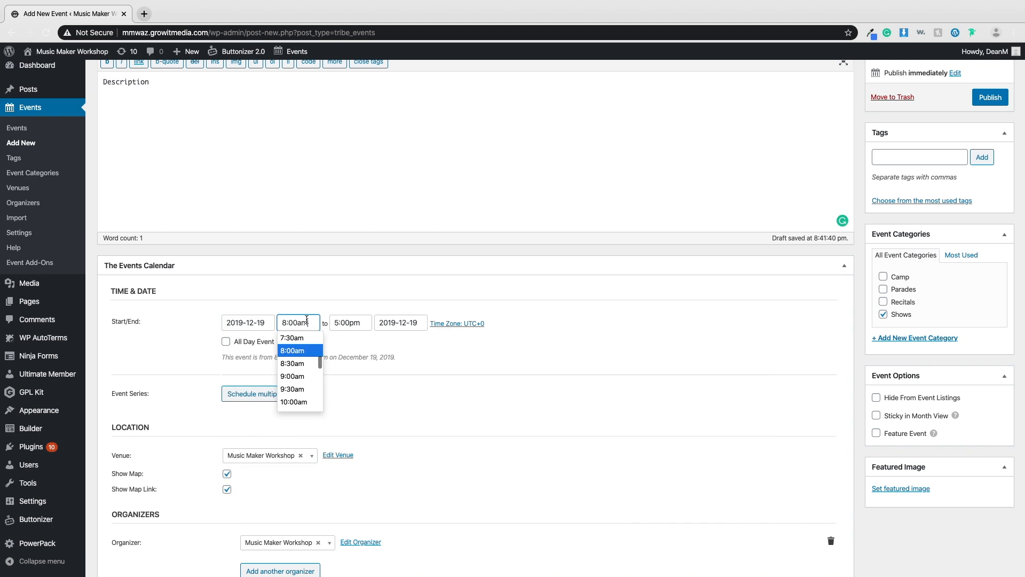
{"action": "left_click", "coordinate": [295, 401]}
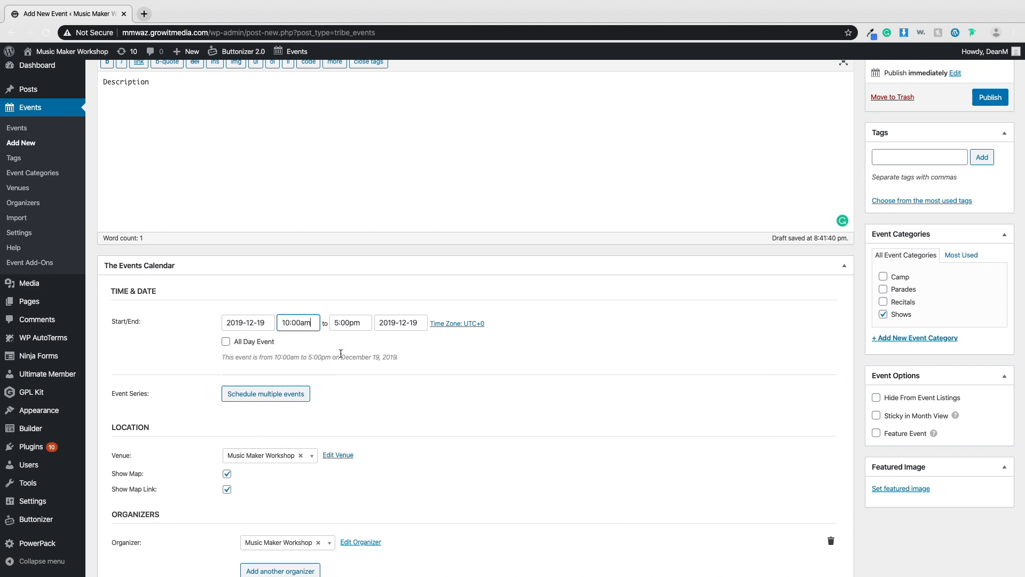
{"action": "left_click", "coordinate": [336, 322]}
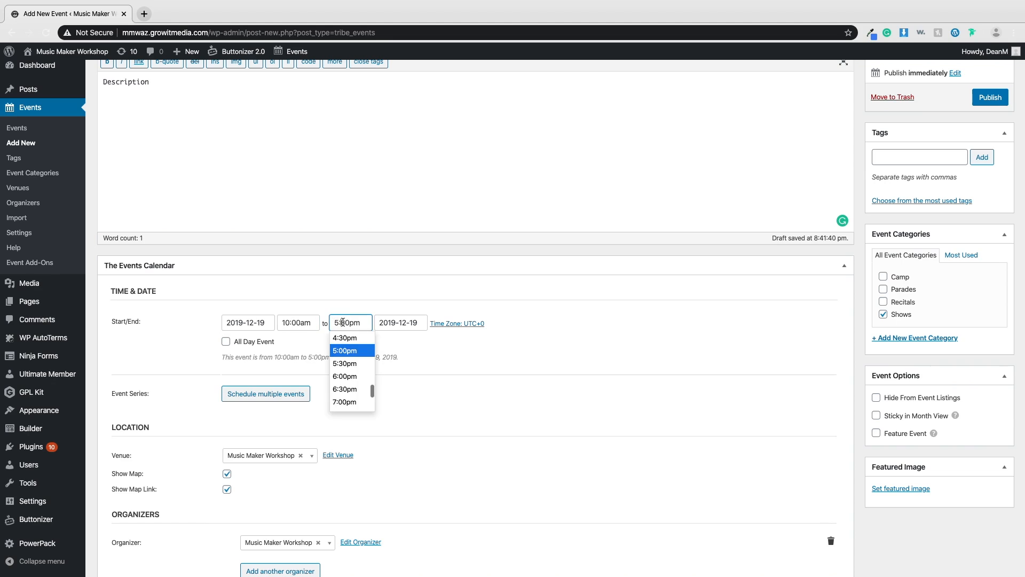
{"action": "left_click", "coordinate": [361, 339]}
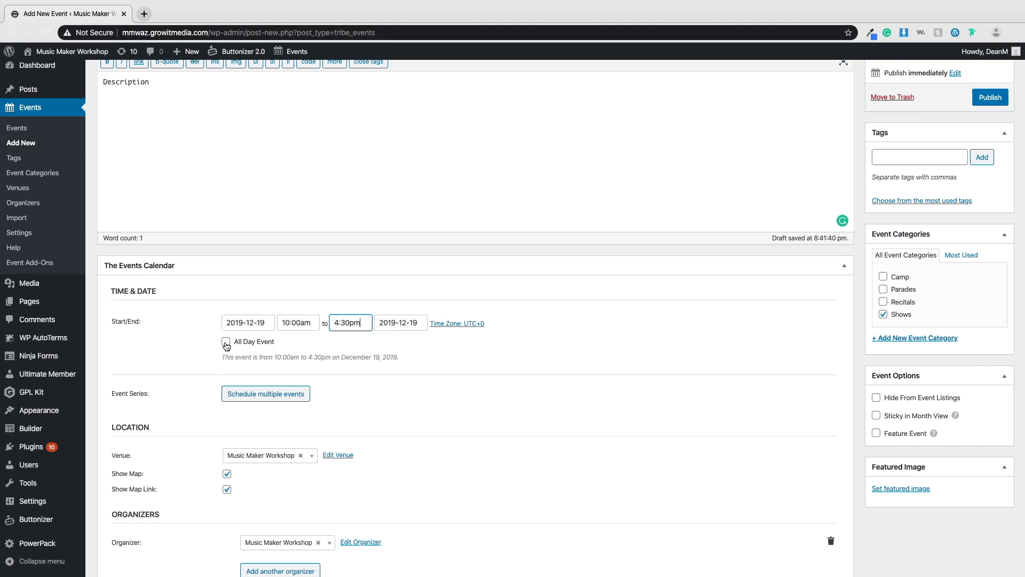
Step: Examine the venue and organizer choices offered for the event, keeping the current selections
{"action": "scroll", "coordinate": [370, 390], "scroll_direction": "down", "scroll_amount": 3}
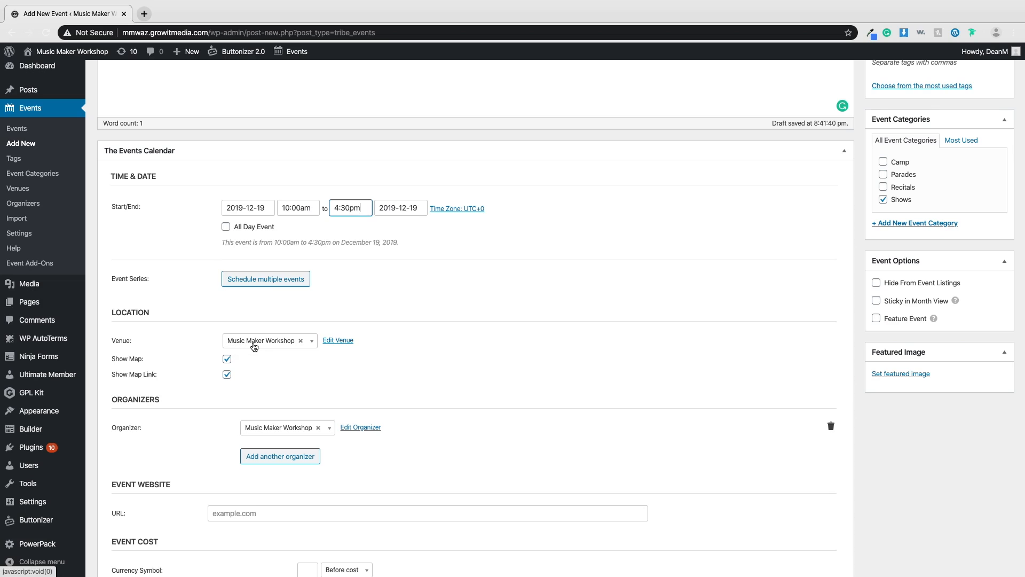
{"action": "left_click", "coordinate": [279, 346]}
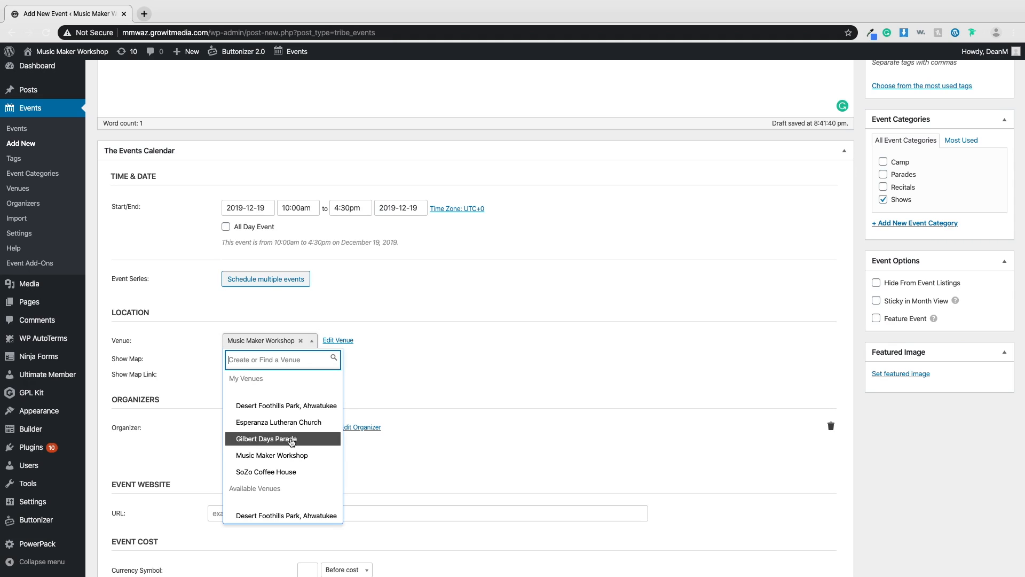
{"action": "scroll", "coordinate": [295, 474], "scroll_direction": "down", "scroll_amount": 2}
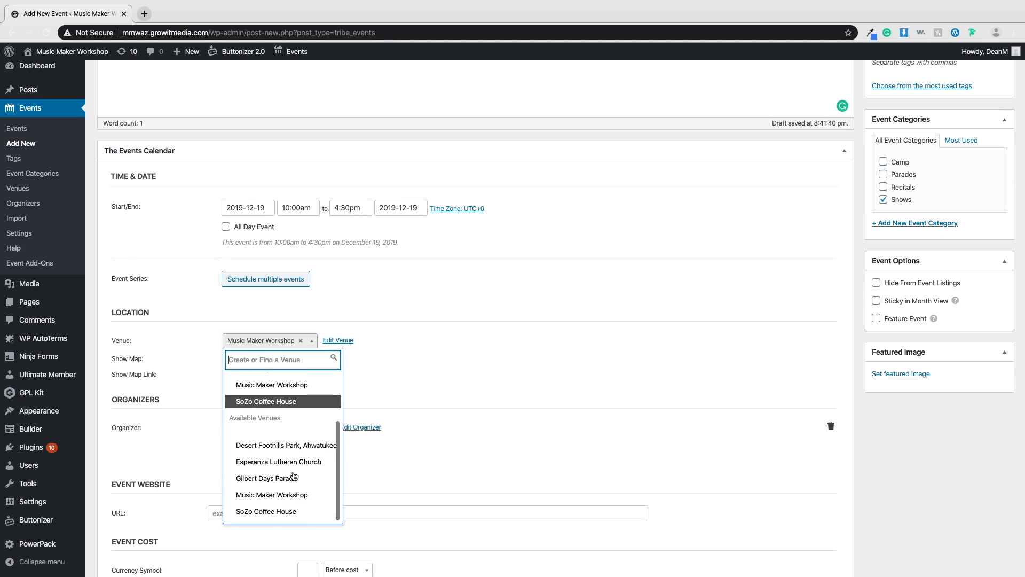
{"action": "scroll", "coordinate": [269, 443], "scroll_direction": "up", "scroll_amount": 2}
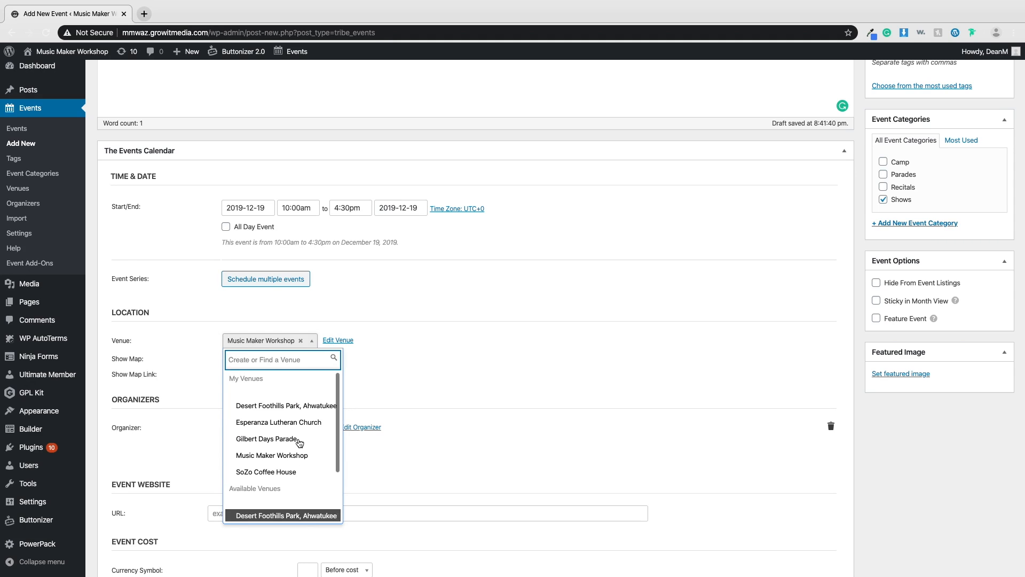
{"action": "left_click", "coordinate": [397, 363]}
{"action": "scroll", "coordinate": [296, 380], "scroll_direction": "down", "scroll_amount": 2}
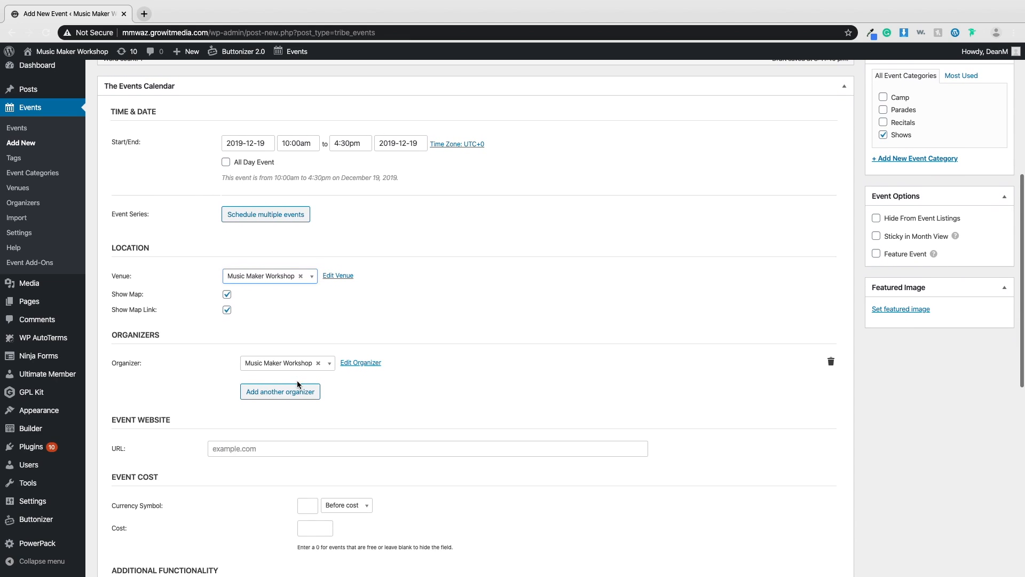
{"action": "left_click", "coordinate": [294, 362]}
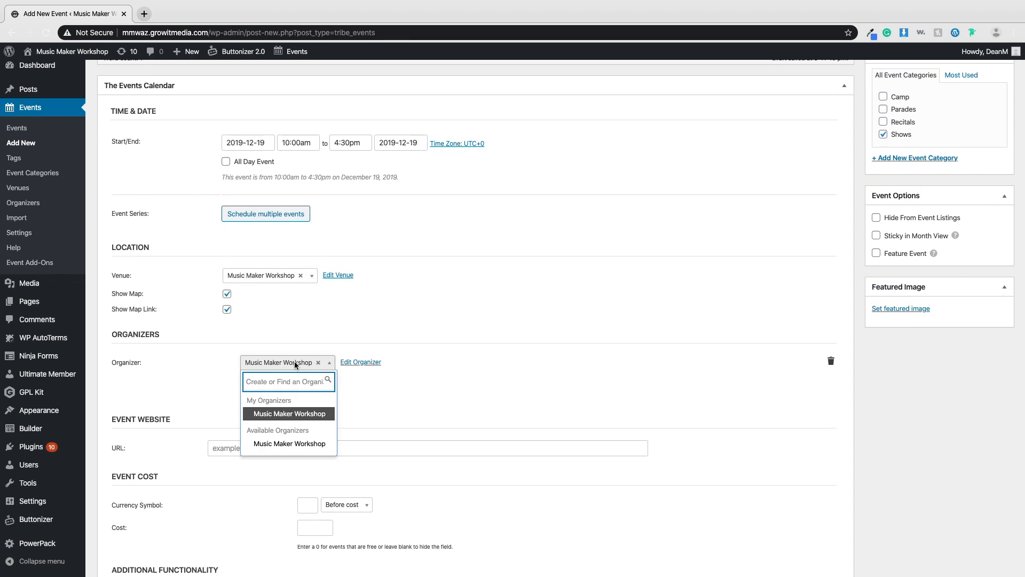
{"action": "left_click", "coordinate": [294, 362]}
Step: Look over the website URL and cost settings of the event
{"action": "scroll", "coordinate": [388, 382], "scroll_direction": "down", "scroll_amount": 3}
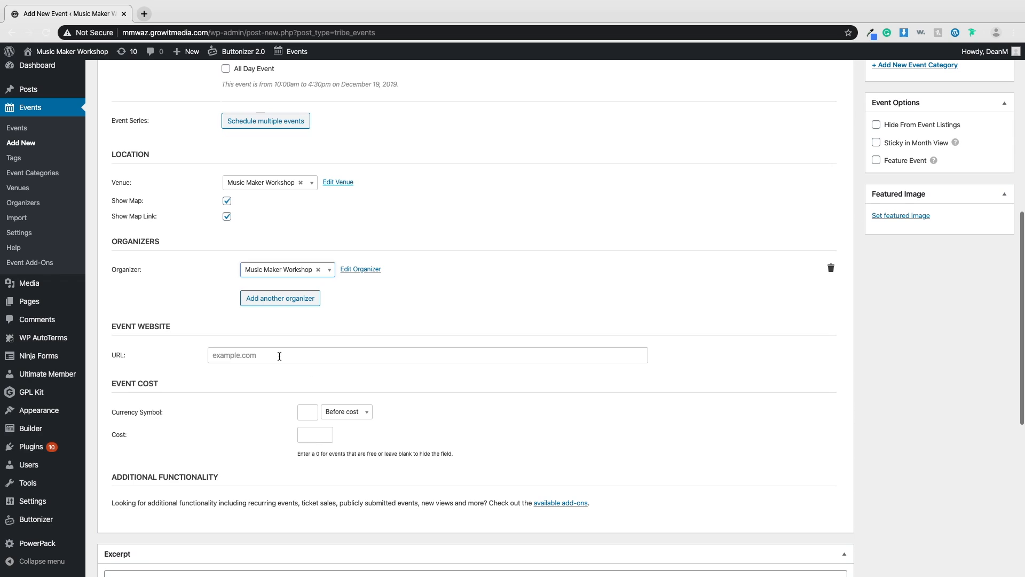
{"action": "left_click", "coordinate": [279, 356]}
{"action": "left_click", "coordinate": [180, 352]}
{"action": "scroll", "coordinate": [266, 395], "scroll_direction": "down", "scroll_amount": 1}
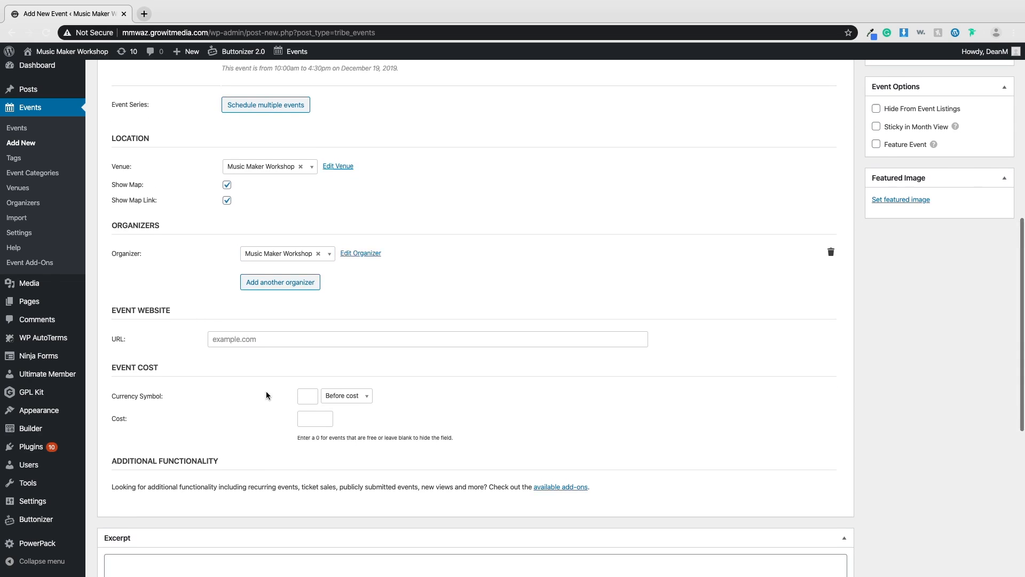
{"action": "scroll", "coordinate": [266, 395], "scroll_direction": "down", "scroll_amount": 4}
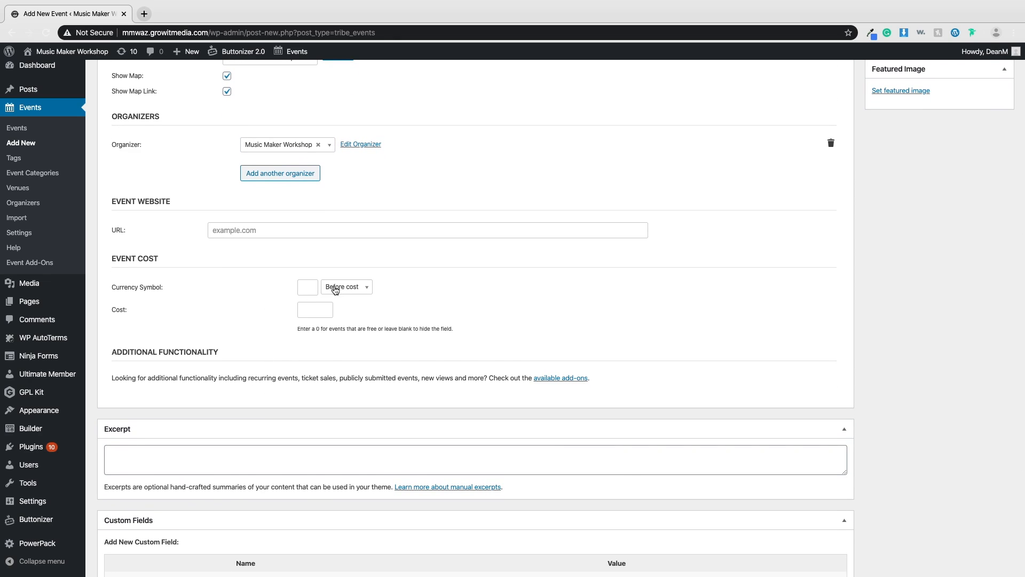
Step: Set the event's currency symbol to $ and leave the cost blank
{"action": "left_click", "coordinate": [313, 308]}
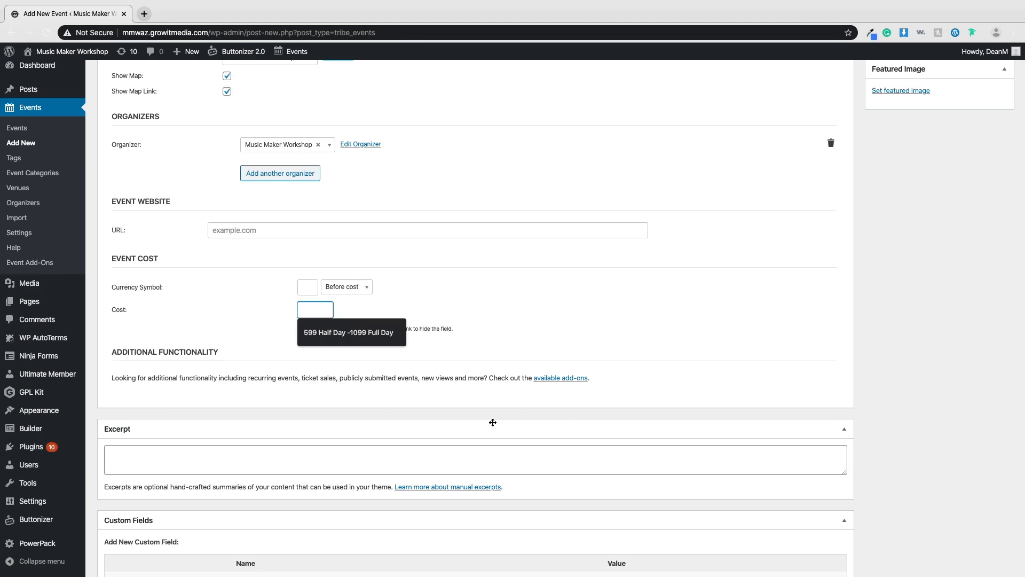
{"action": "type", "text": "$"}
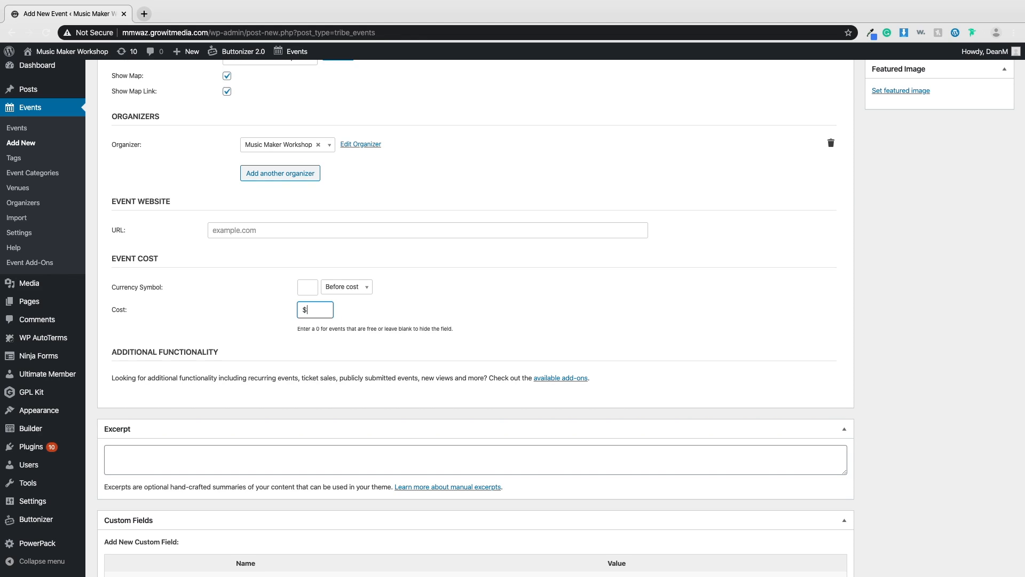
{"action": "left_click", "coordinate": [310, 289]}
{"action": "left_click", "coordinate": [321, 313]}
{"action": "key", "text": "BackSpace"}
Step: Look over the event's excerpt, custom fields, discussion and author settings, and review the entries above them
{"action": "scroll", "coordinate": [368, 320], "scroll_direction": "down", "scroll_amount": 3}
{"action": "scroll", "coordinate": [367, 355], "scroll_direction": "down", "scroll_amount": 4}
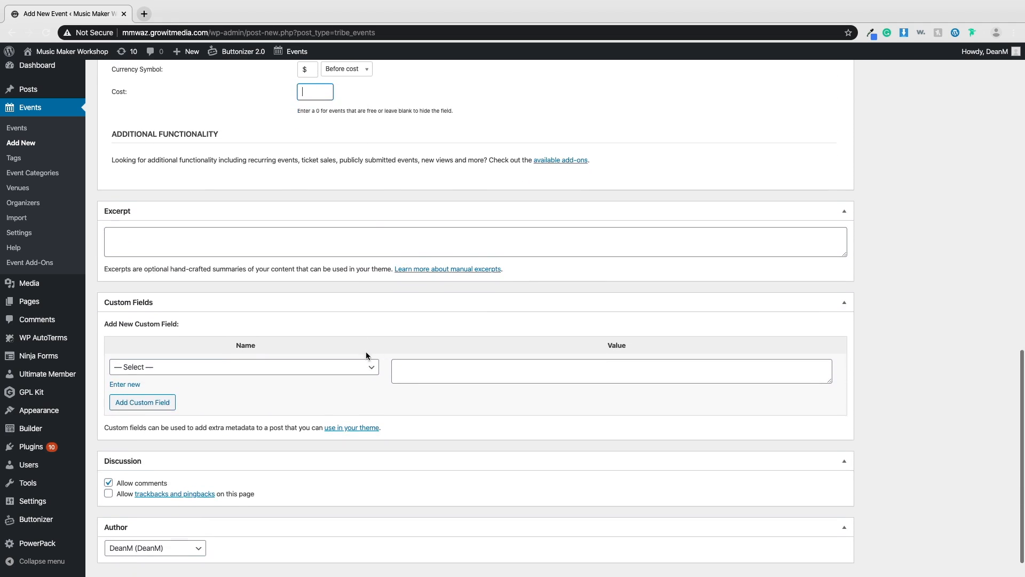
{"action": "scroll", "coordinate": [366, 355], "scroll_direction": "up", "scroll_amount": 2}
{"action": "scroll", "coordinate": [366, 355], "scroll_direction": "down", "scroll_amount": 3}
{"action": "scroll", "coordinate": [366, 355], "scroll_direction": "up", "scroll_amount": 9}
{"action": "scroll", "coordinate": [367, 356], "scroll_direction": "up", "scroll_amount": 12}
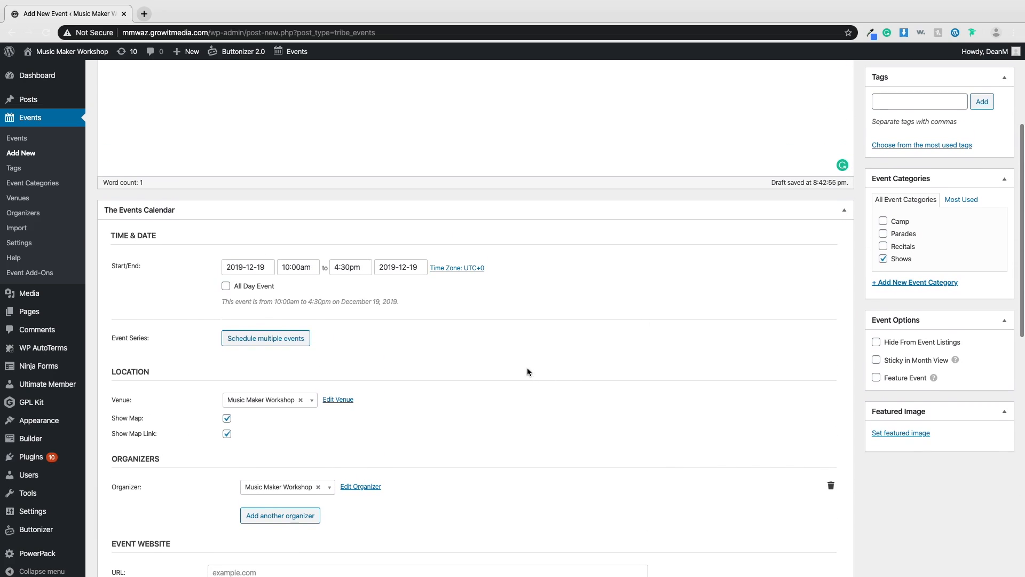
Step: Set the black-and-white photo of the boy playing drums from the media library as the event's featured image
{"action": "scroll", "coordinate": [745, 376], "scroll_direction": "down", "scroll_amount": 2}
{"action": "scroll", "coordinate": [746, 379], "scroll_direction": "down", "scroll_amount": 2}
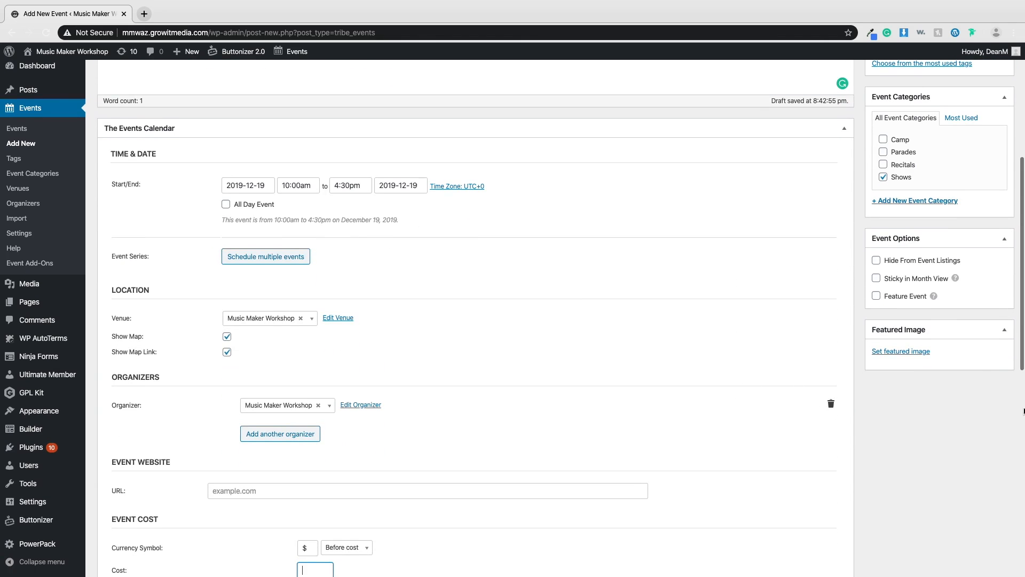
{"action": "left_click", "coordinate": [899, 356]}
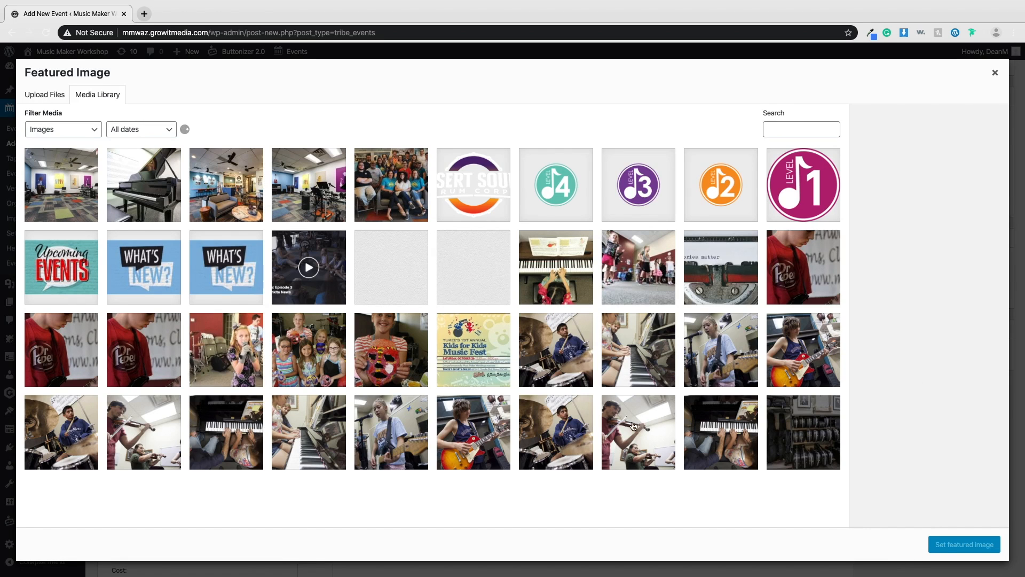
{"action": "scroll", "coordinate": [352, 472], "scroll_direction": "down", "scroll_amount": 2}
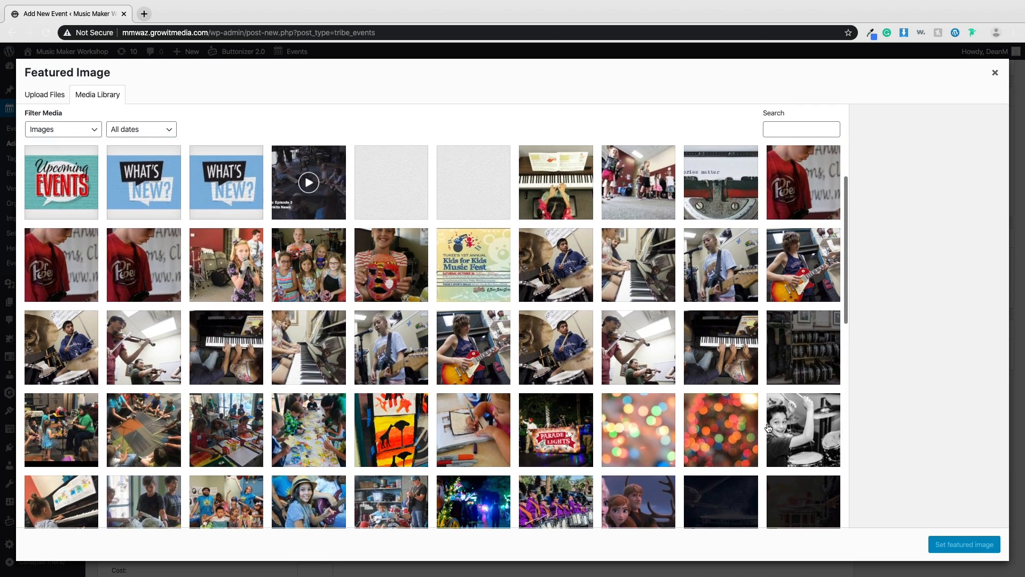
{"action": "left_click", "coordinate": [803, 428]}
{"action": "left_click", "coordinate": [969, 544]}
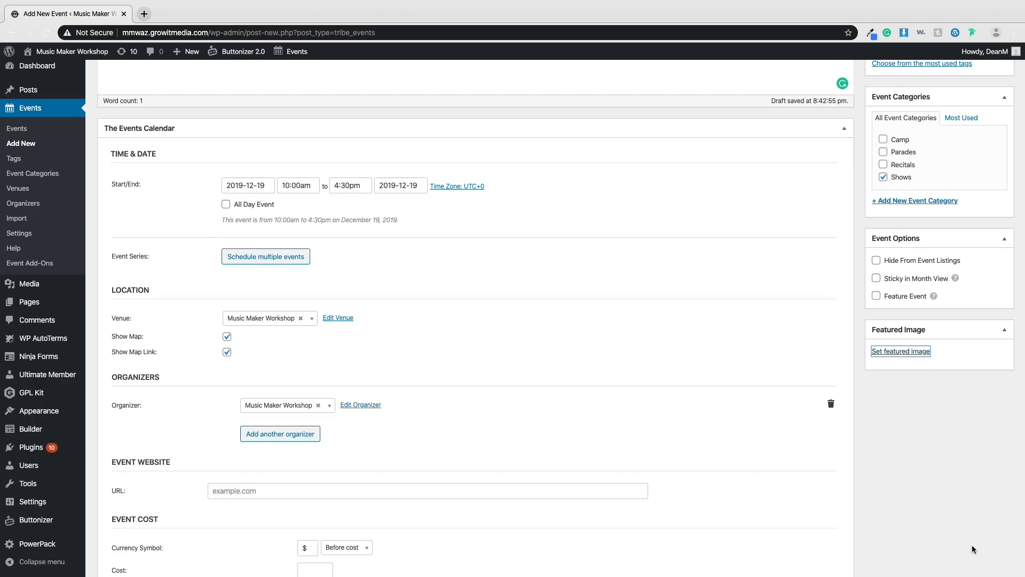
Step: Check the start date of the mmwaz event and publish it
{"action": "scroll", "coordinate": [746, 285], "scroll_direction": "up", "scroll_amount": 5}
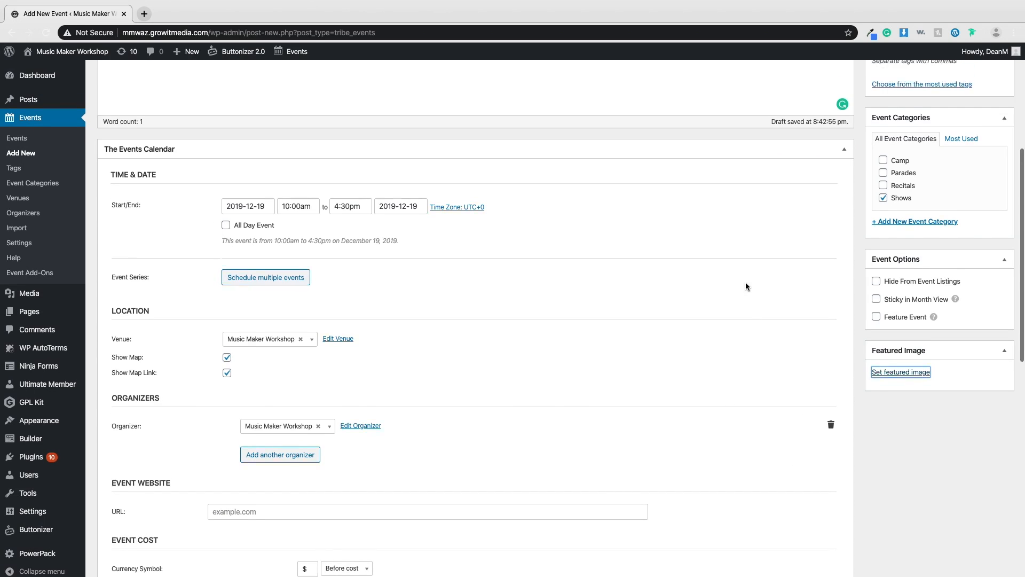
{"action": "scroll", "coordinate": [746, 284], "scroll_direction": "up", "scroll_amount": 1}
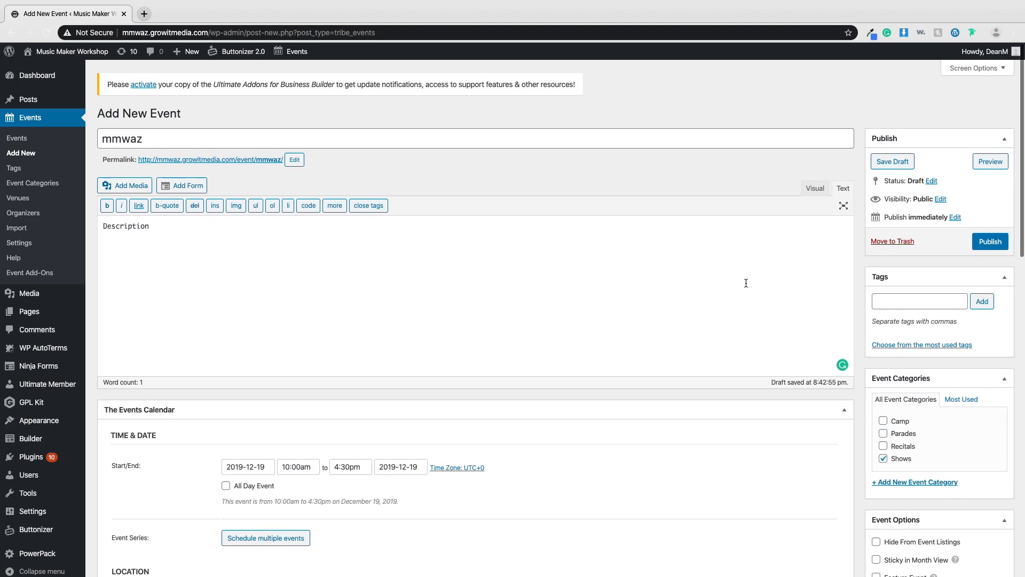
{"action": "left_click", "coordinate": [255, 467]}
{"action": "left_click", "coordinate": [515, 504]}
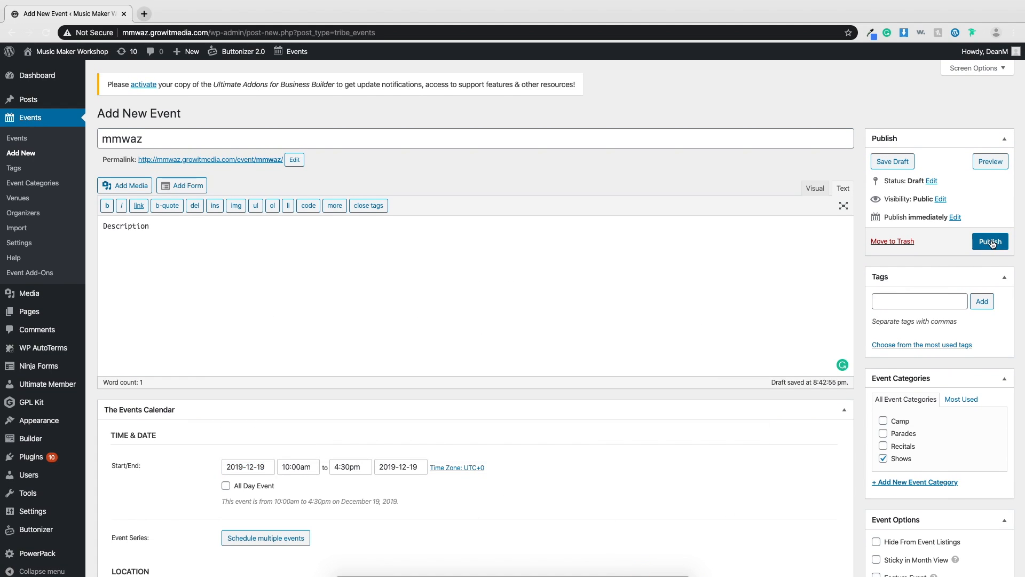
{"action": "left_click", "coordinate": [991, 242]}
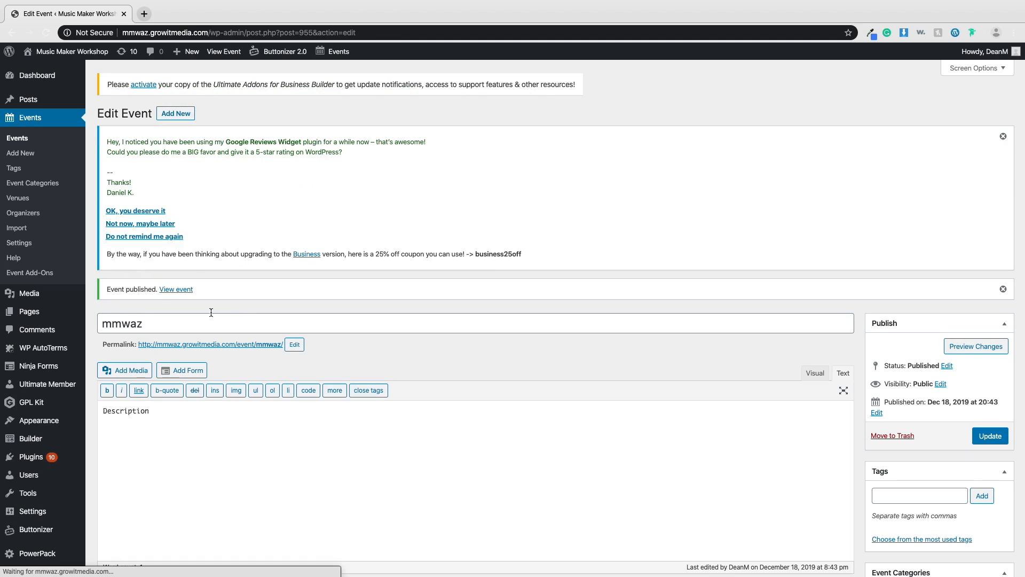
Step: Open the published mmwaz event in a new tab and review its image, description, details, organizer and venue
{"action": "right_click", "coordinate": [170, 293]}
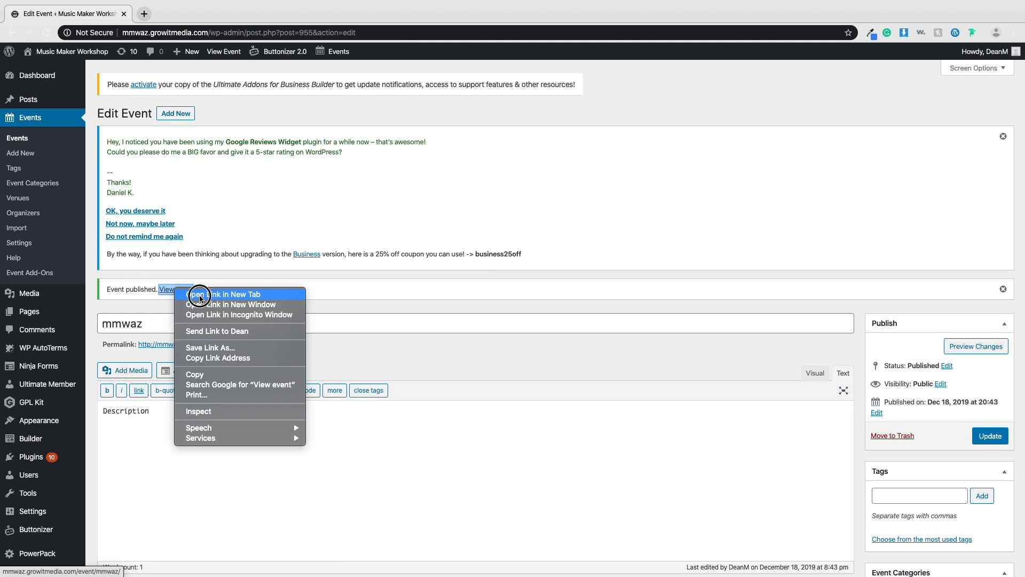
{"action": "left_click", "coordinate": [202, 295]}
{"action": "left_click", "coordinate": [240, 14]}
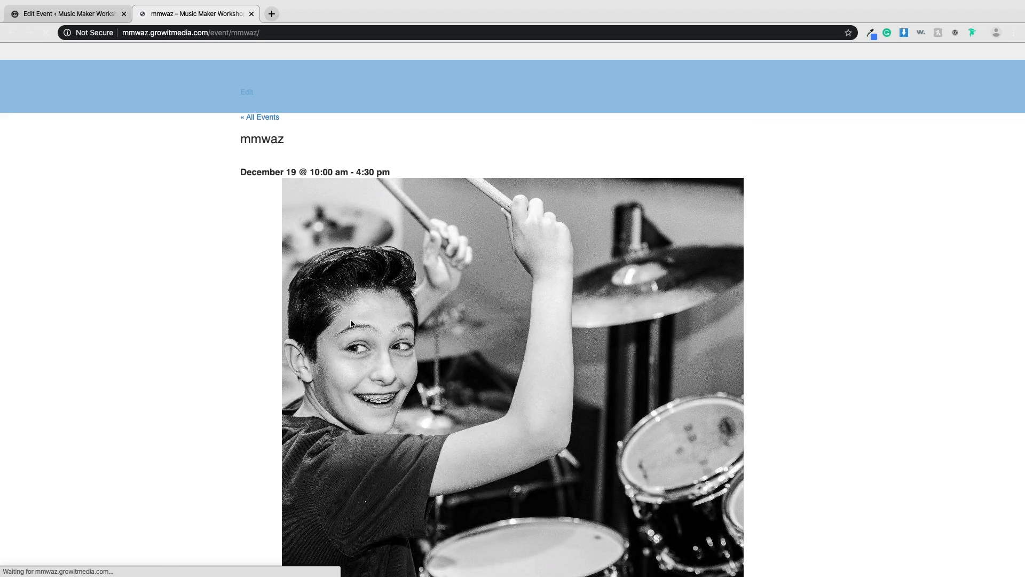
{"action": "scroll", "coordinate": [245, 245], "scroll_direction": "down", "scroll_amount": 8}
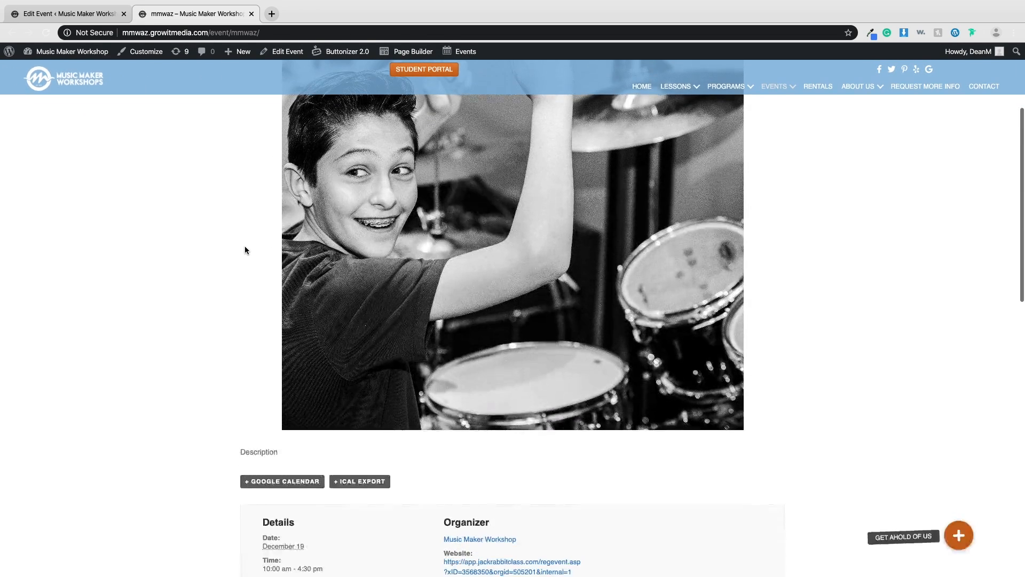
{"action": "scroll", "coordinate": [245, 250], "scroll_direction": "down", "scroll_amount": 3}
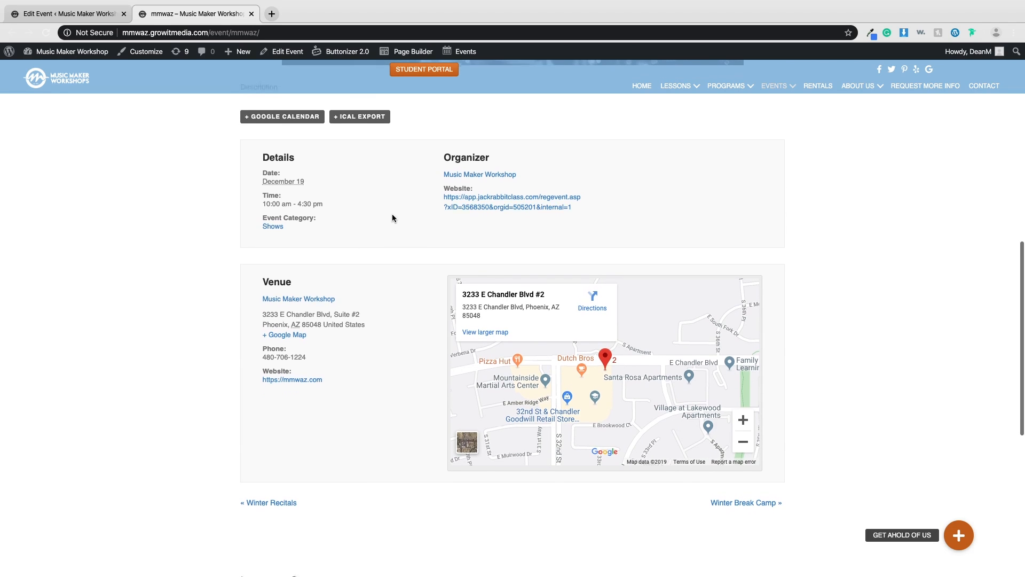
{"action": "scroll", "coordinate": [394, 214], "scroll_direction": "down", "scroll_amount": 2}
{"action": "scroll", "coordinate": [392, 215], "scroll_direction": "up", "scroll_amount": 13}
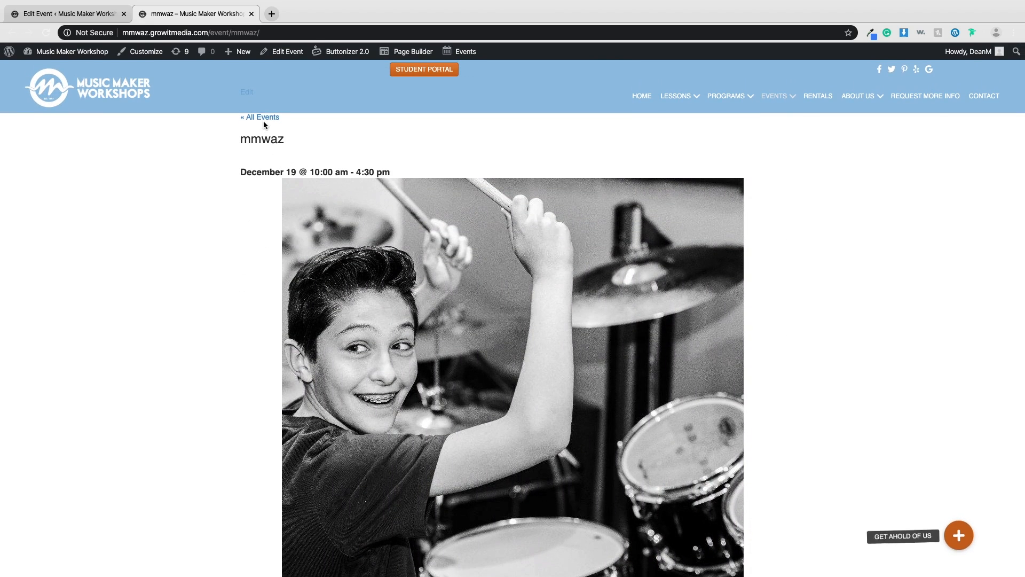
Step: Open the calendar of all events and preview the mmwaz entry on December 19
{"action": "left_click", "coordinate": [264, 120]}
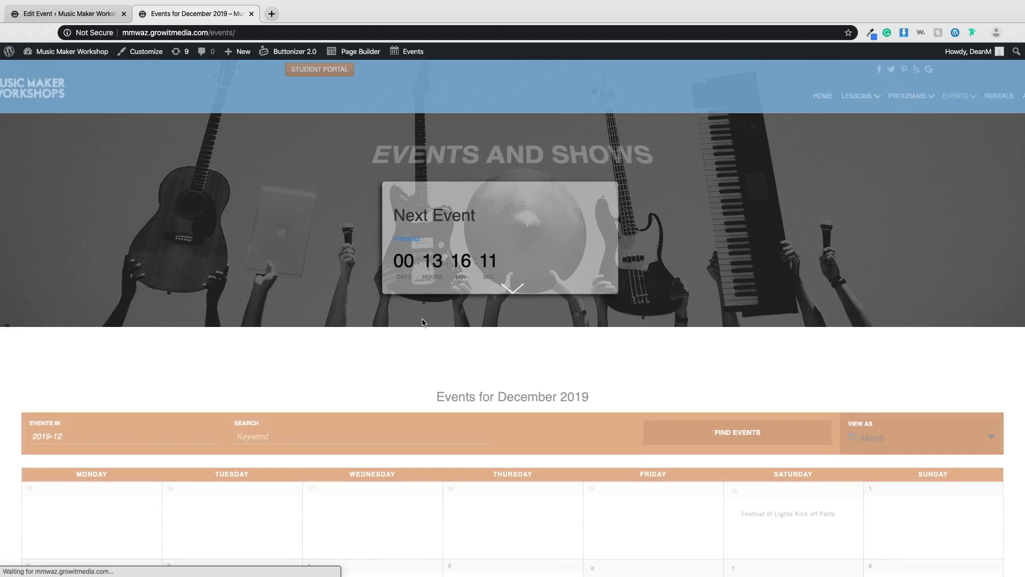
{"action": "scroll", "coordinate": [422, 334], "scroll_direction": "down", "scroll_amount": 3}
{"action": "scroll", "coordinate": [423, 334], "scroll_direction": "down", "scroll_amount": 5}
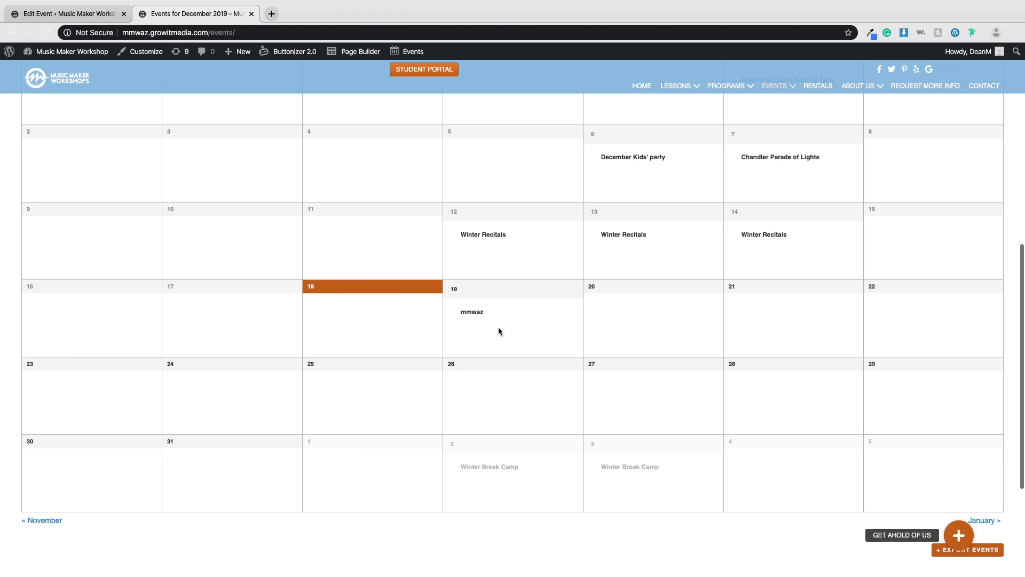
{"action": "mouse_move", "coordinate": [473, 314]}
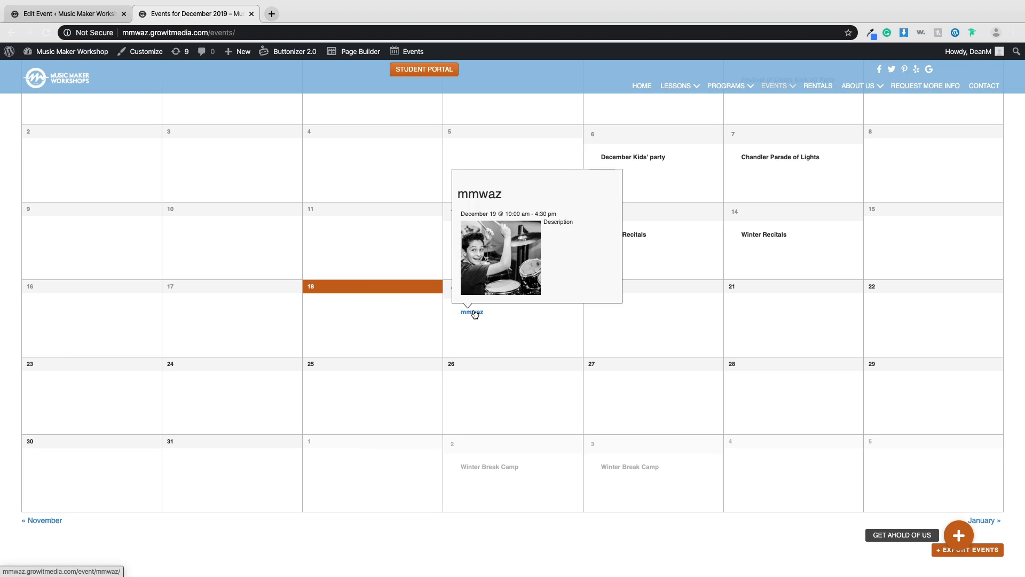
{"action": "scroll", "coordinate": [584, 367], "scroll_direction": "up", "scroll_amount": 2}
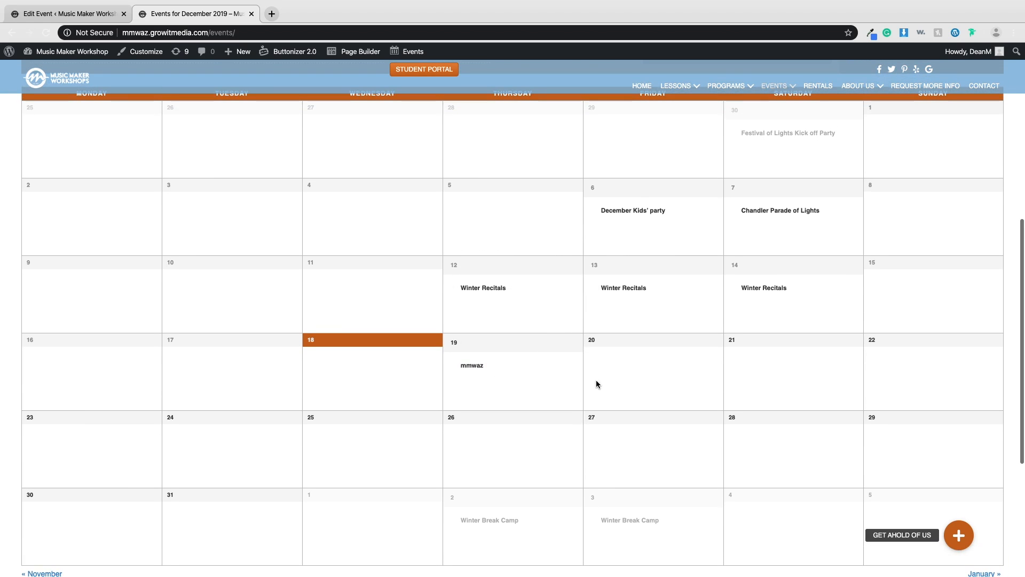
{"action": "mouse_move", "coordinate": [470, 371]}
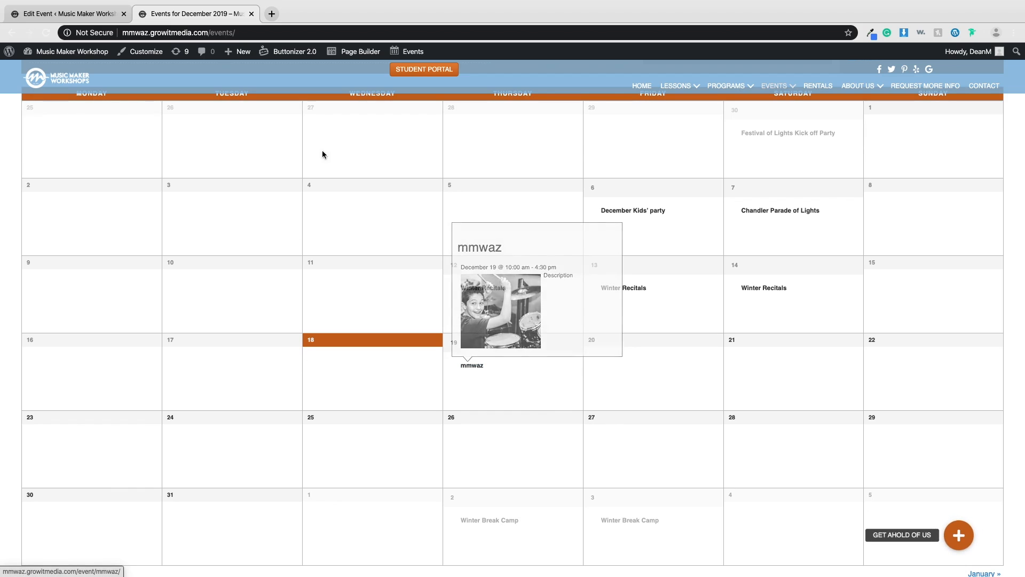
Step: Move the mmwaz event to the trash from the events management list and delete it permanently
{"action": "mouse_move", "coordinate": [407, 57]}
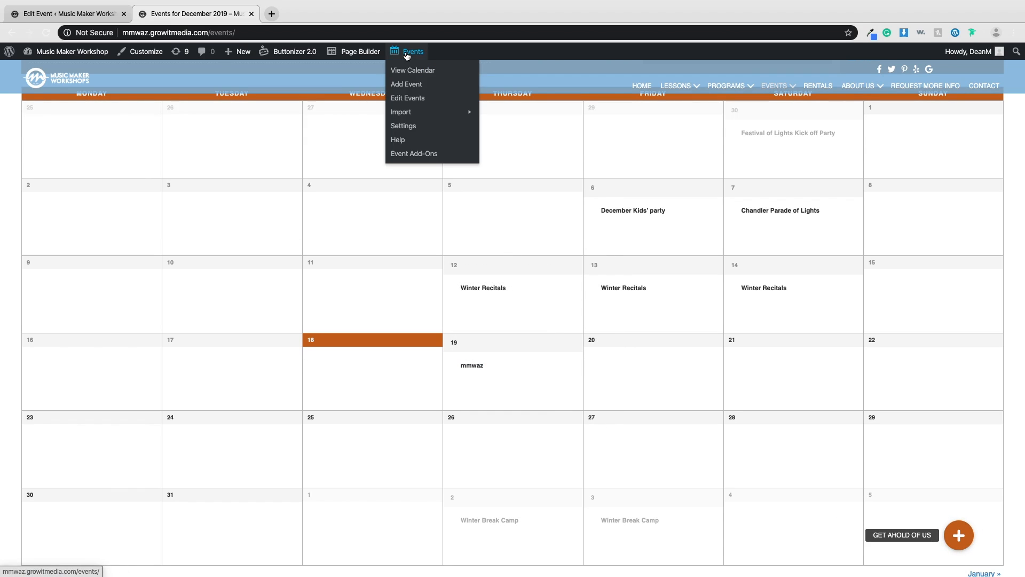
{"action": "left_click", "coordinate": [415, 102]}
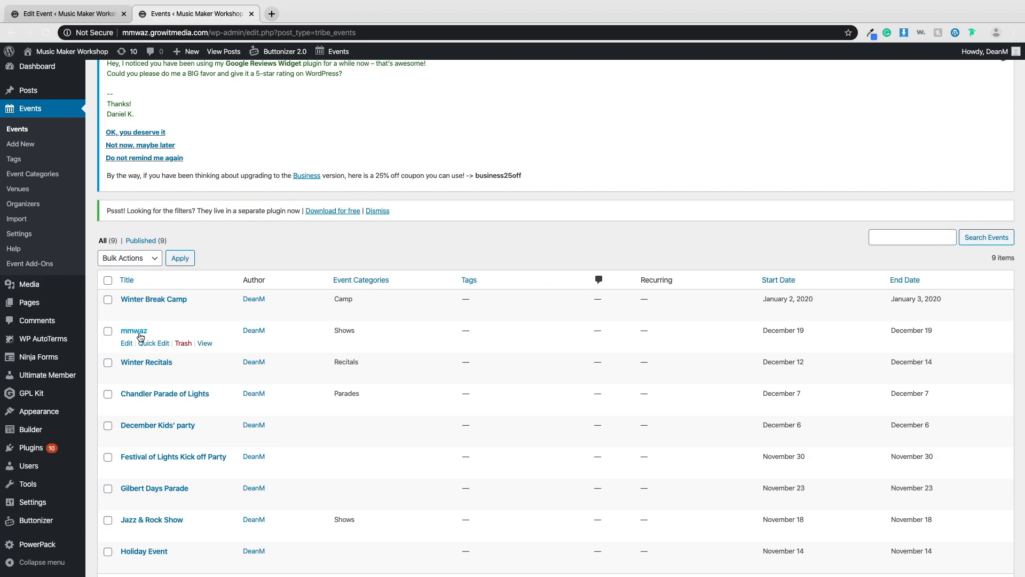
{"action": "left_click", "coordinate": [109, 335]}
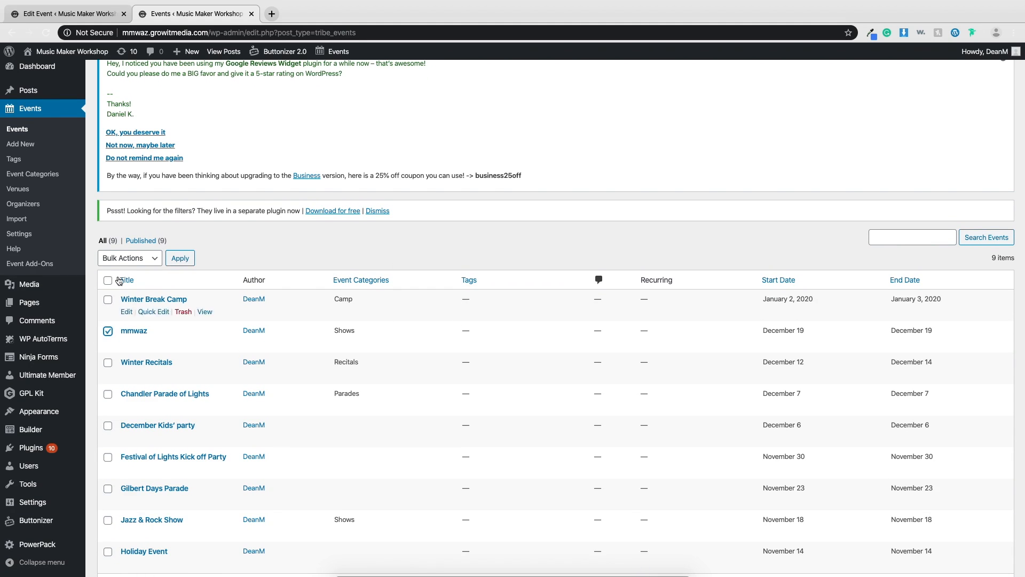
{"action": "left_click", "coordinate": [124, 260]}
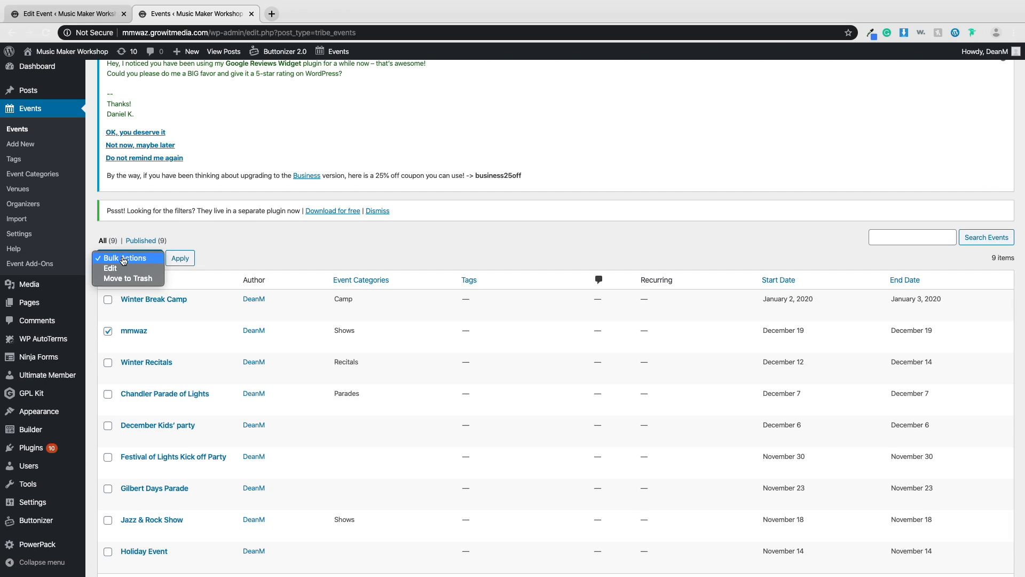
{"action": "left_click", "coordinate": [129, 273]}
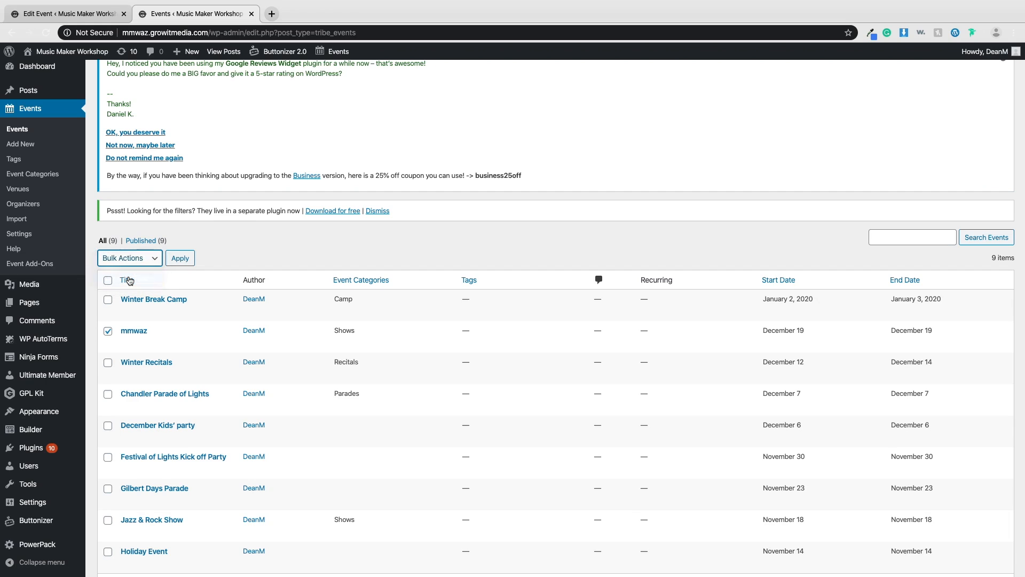
{"action": "left_click", "coordinate": [187, 262]}
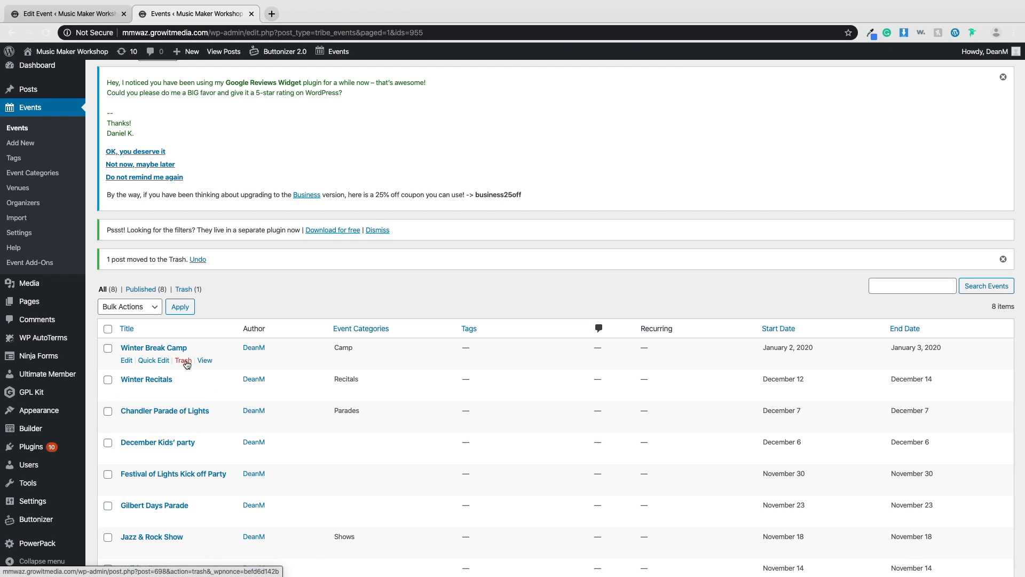
{"action": "left_click", "coordinate": [187, 289]}
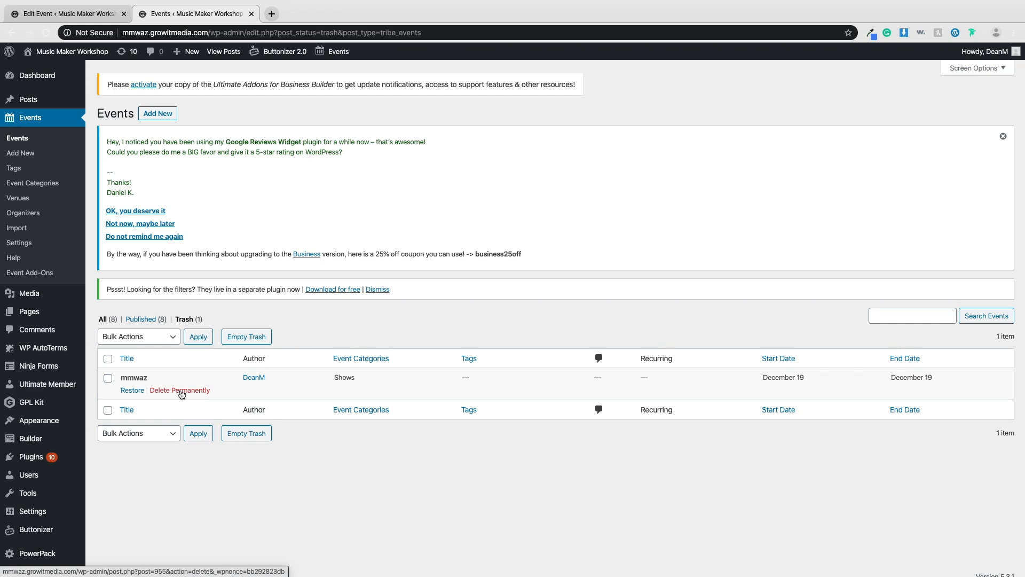
{"action": "left_click", "coordinate": [181, 391]}
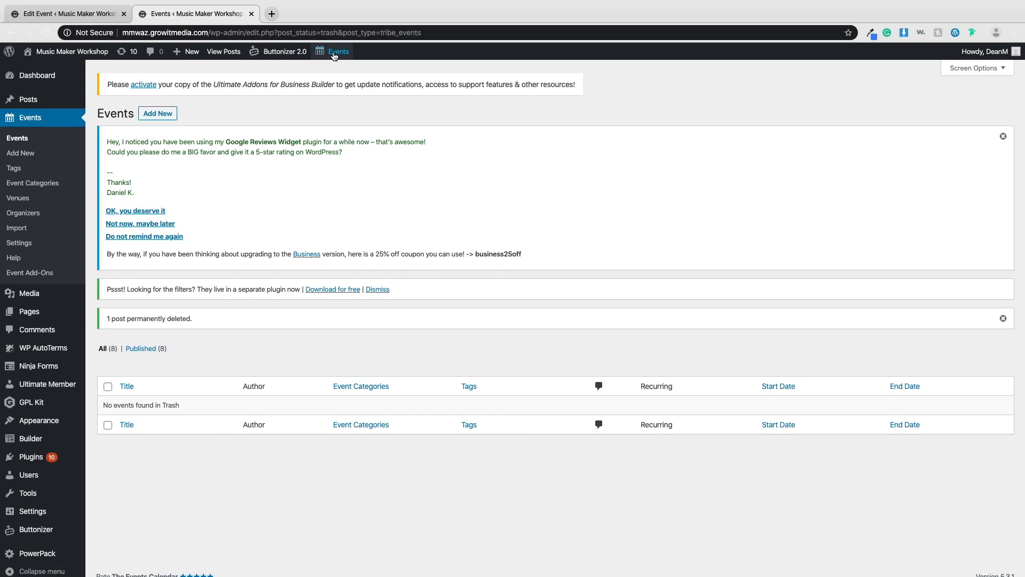
Step: View the public events calendar again and check the next-event countdown and the December 2019 entries
{"action": "mouse_move", "coordinate": [334, 55]}
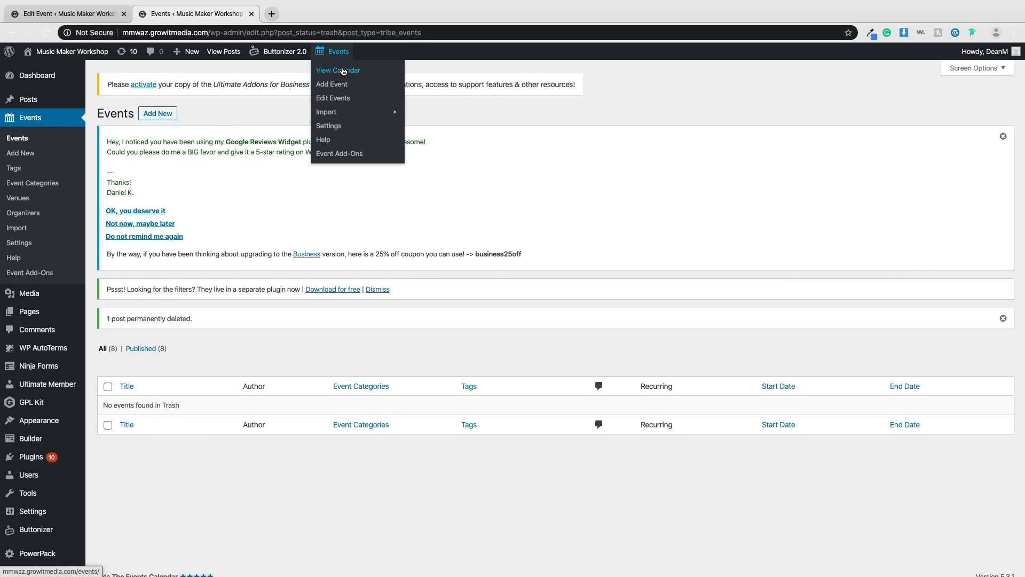
{"action": "left_click", "coordinate": [343, 72]}
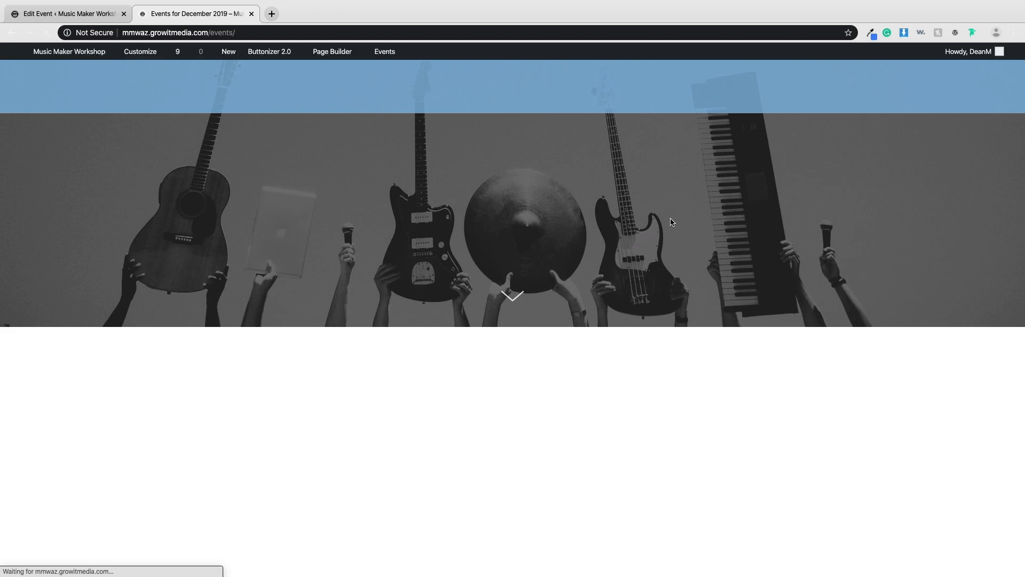
{"action": "scroll", "coordinate": [482, 234], "scroll_direction": "down", "scroll_amount": 9}
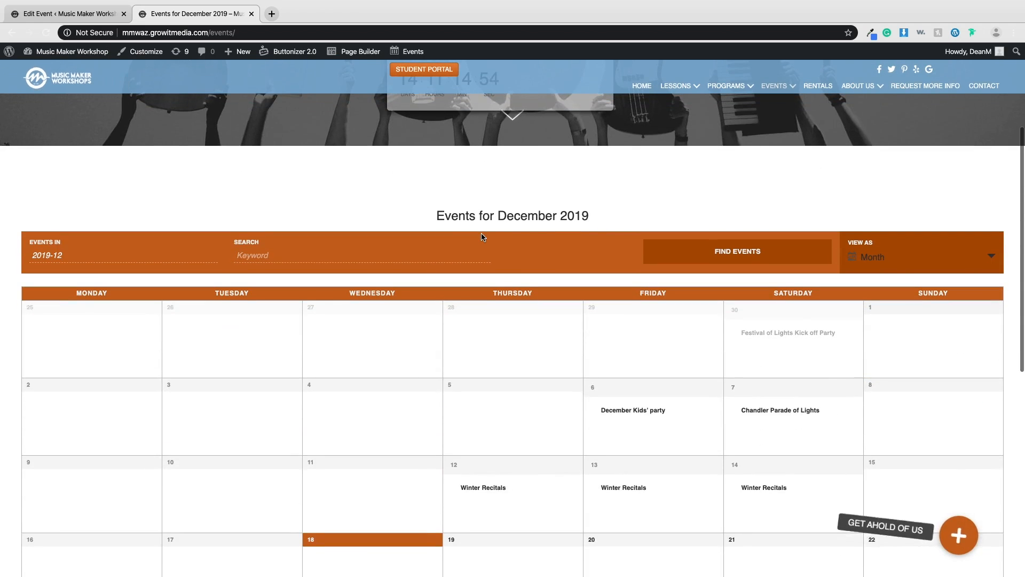
{"action": "scroll", "coordinate": [482, 233], "scroll_direction": "up", "scroll_amount": 10}
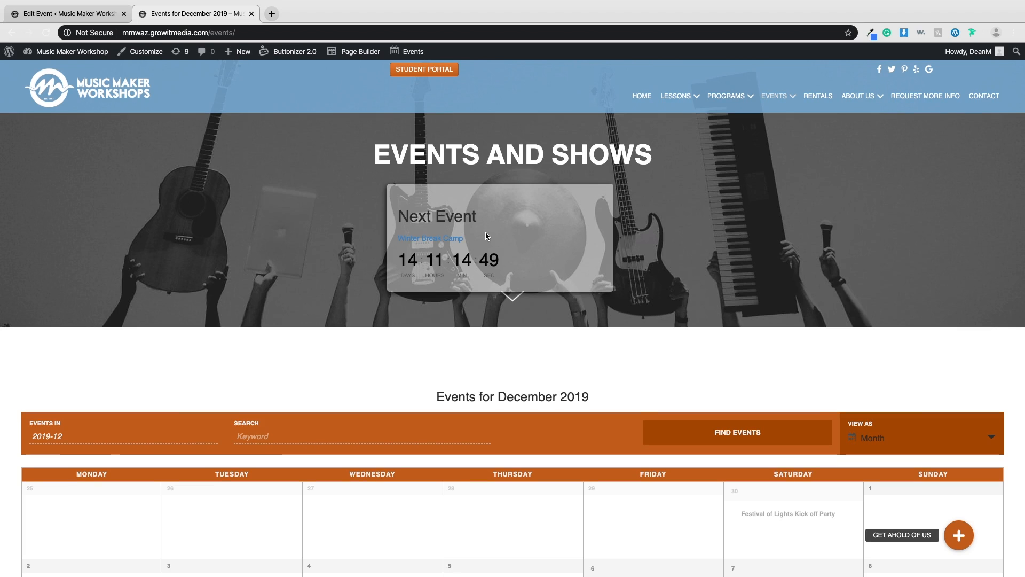
{"action": "scroll", "coordinate": [517, 274], "scroll_direction": "down", "scroll_amount": 4}
{"action": "scroll", "coordinate": [517, 277], "scroll_direction": "down", "scroll_amount": 8}
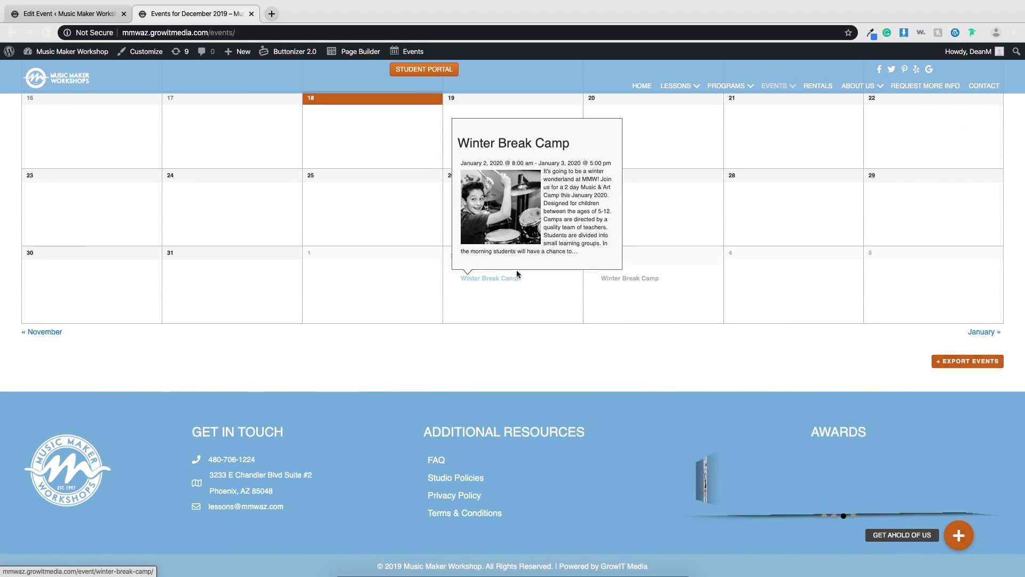
{"action": "scroll", "coordinate": [382, 258], "scroll_direction": "up", "scroll_amount": 5}
{"action": "scroll", "coordinate": [382, 259], "scroll_direction": "up", "scroll_amount": 6}
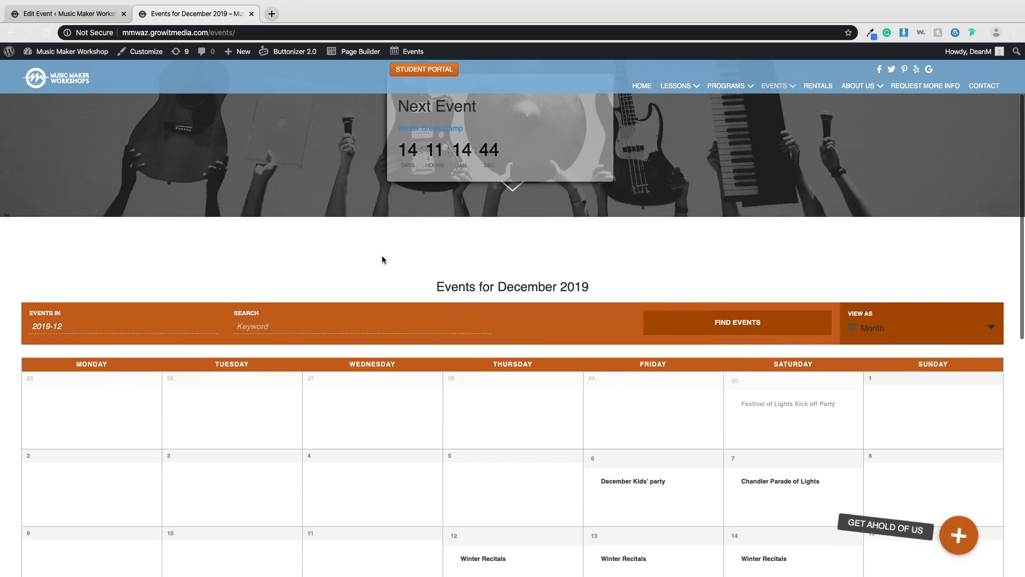
{"action": "mouse_move", "coordinate": [767, 4]}
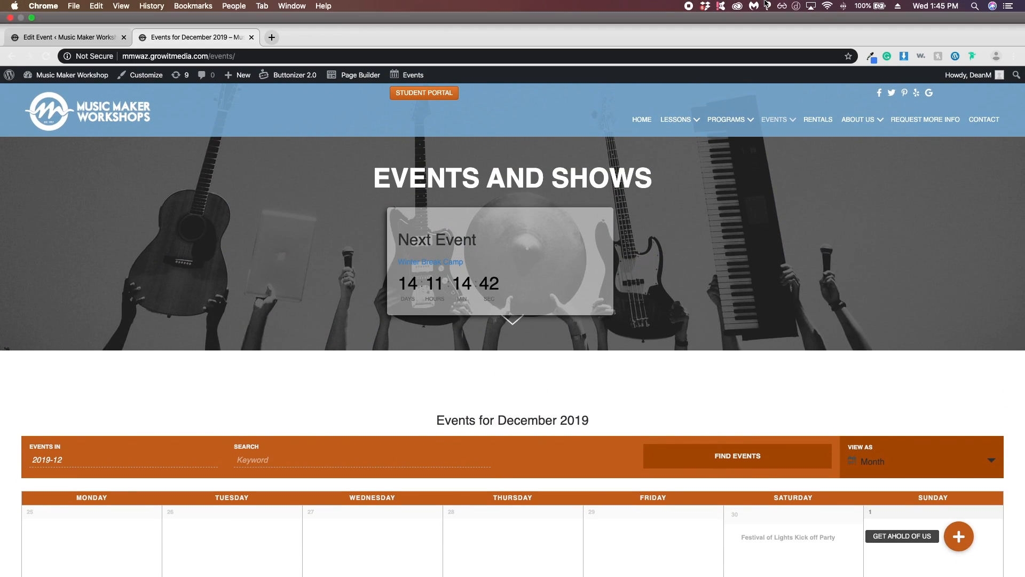